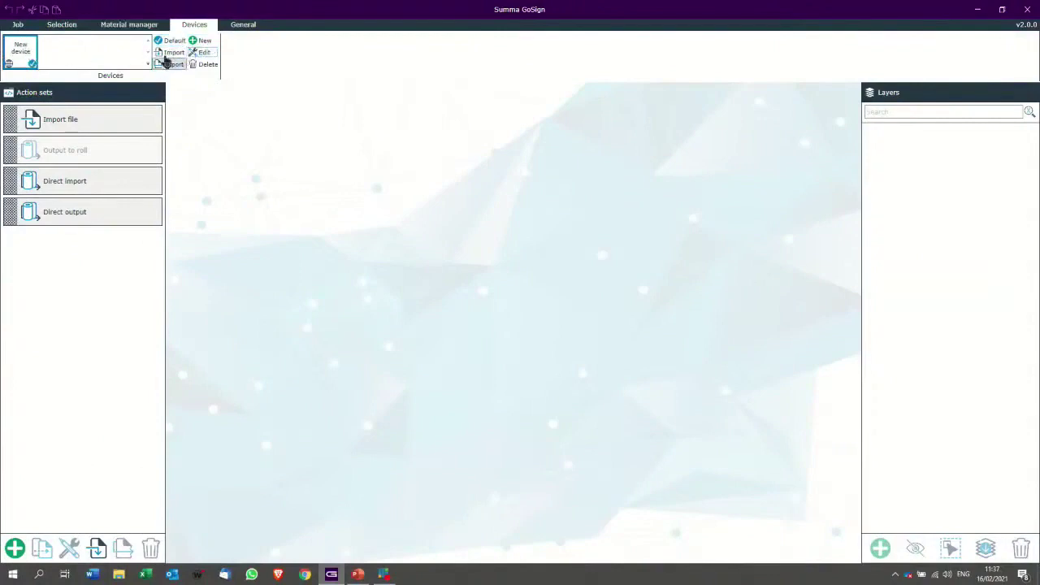
# Look through the new-device setup and the Import file dialog's file types, then close both unused
pyautogui.click(204, 42)
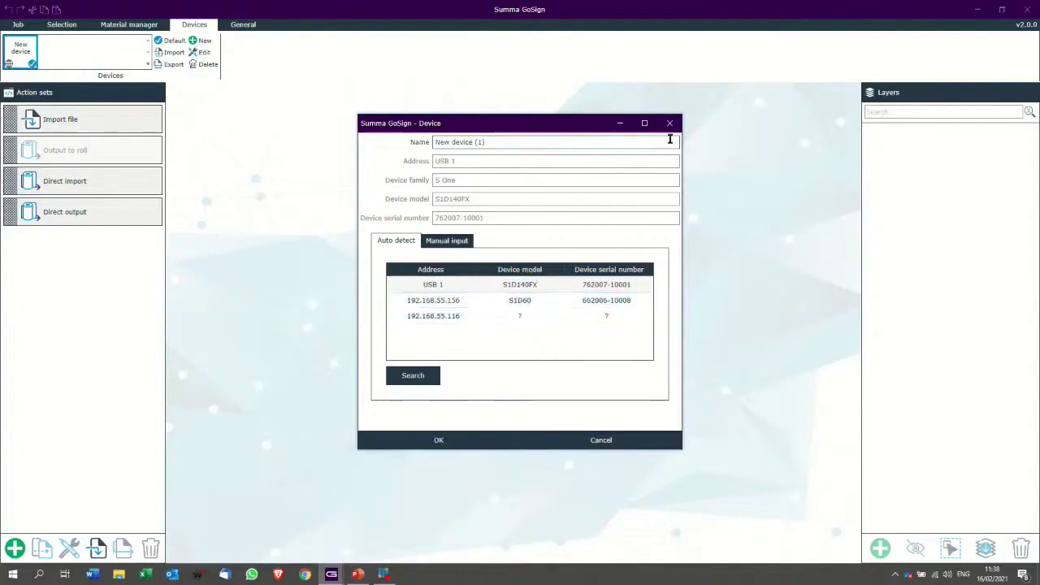
pyautogui.click(669, 124)
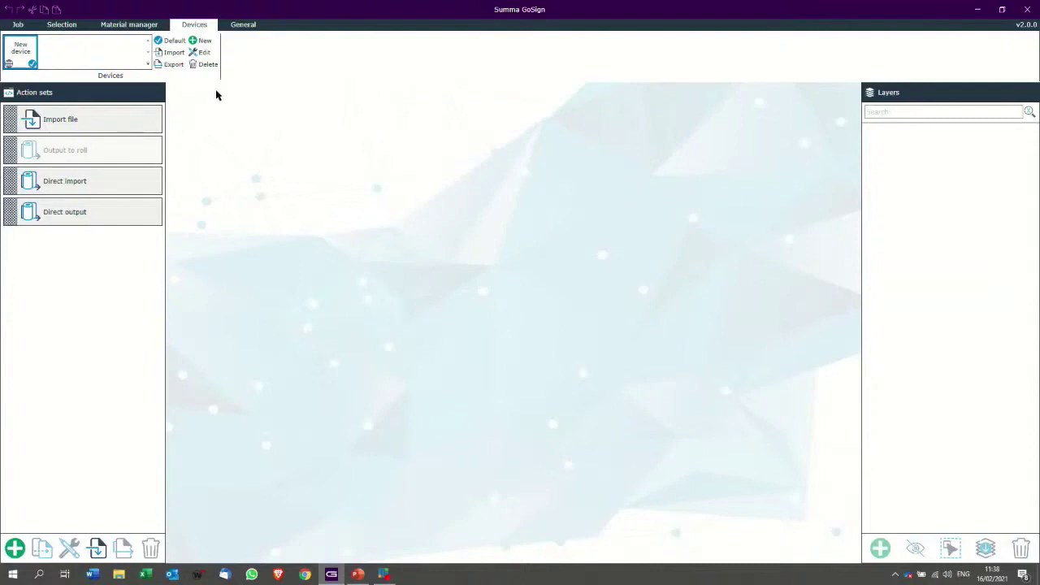
pyautogui.click(64, 121)
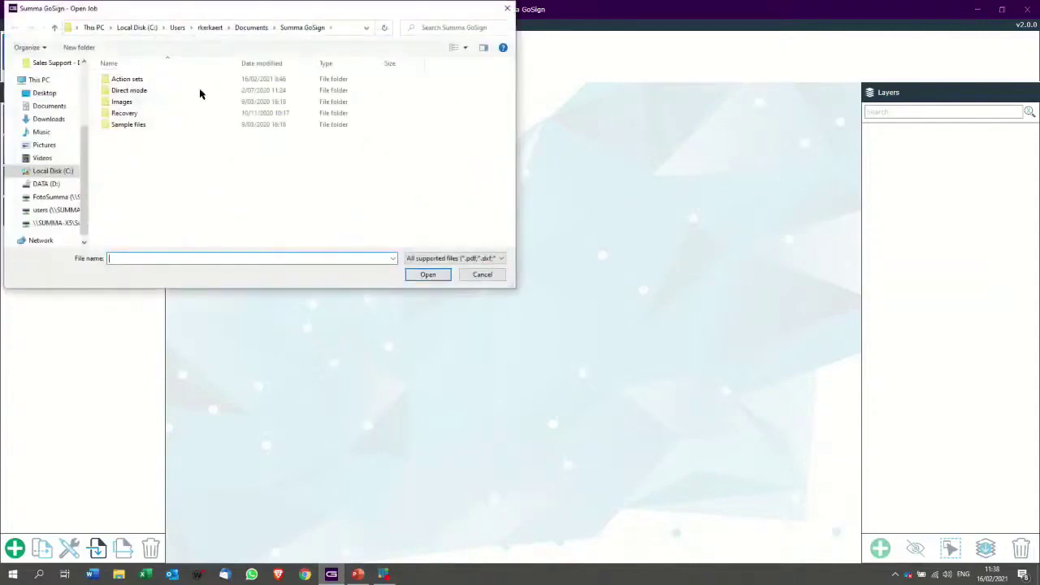
pyautogui.click(487, 257)
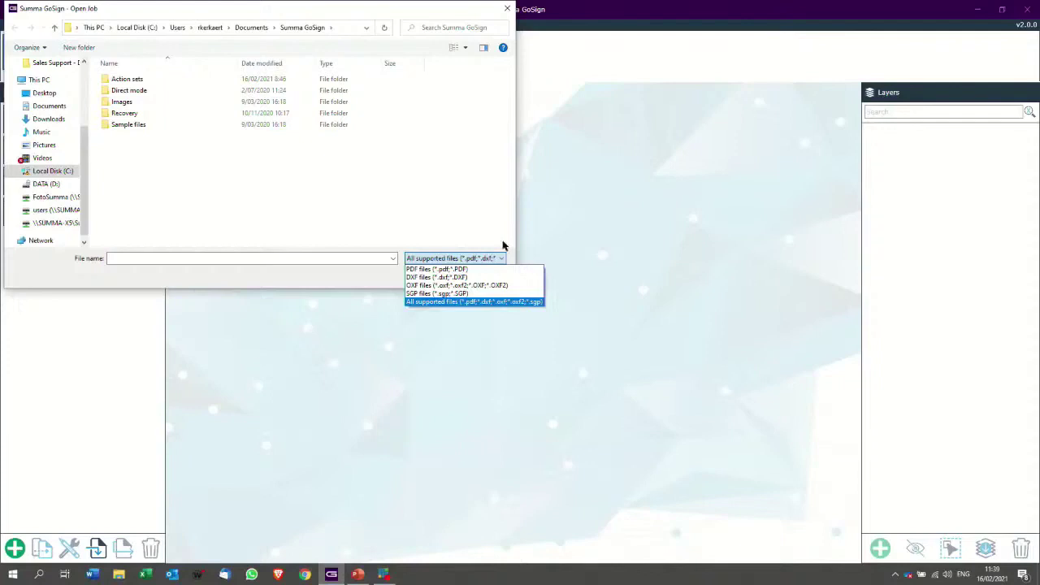
pyautogui.click(509, 10)
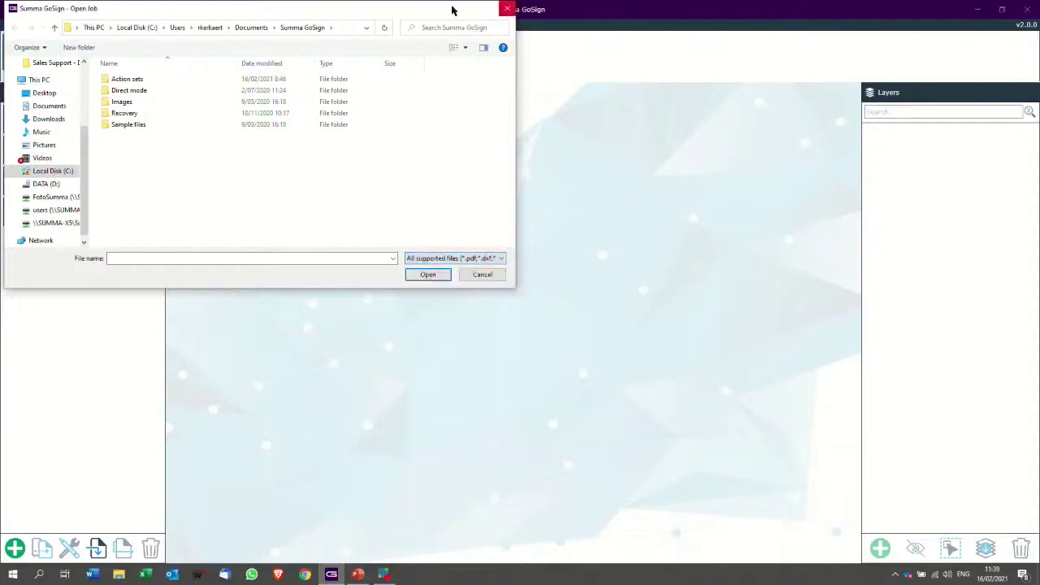
pyautogui.click(510, 10)
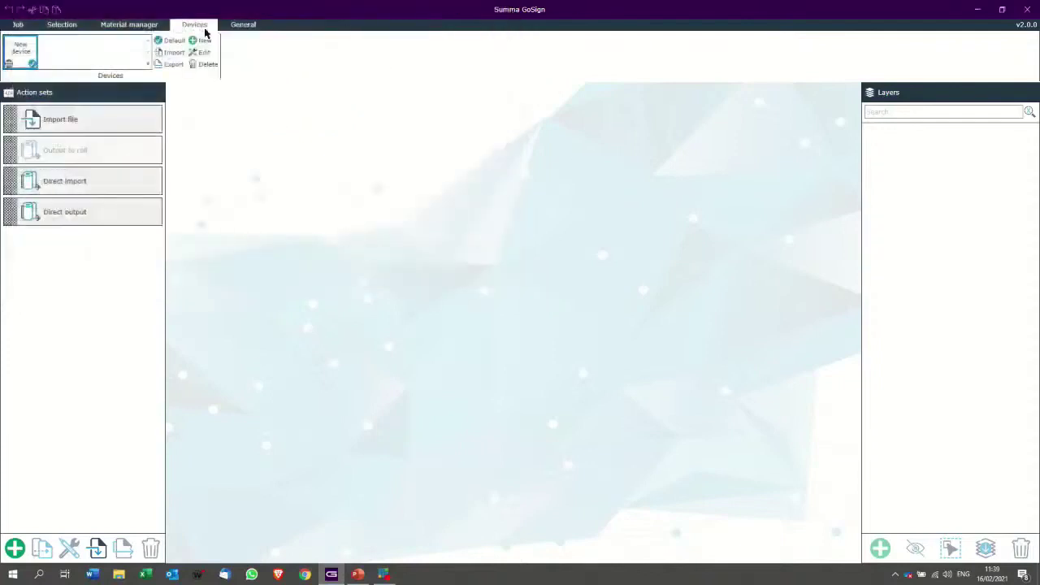
# Browse all material categories in the material manager, then bring up the Windows Start menu
pyautogui.click(129, 25)
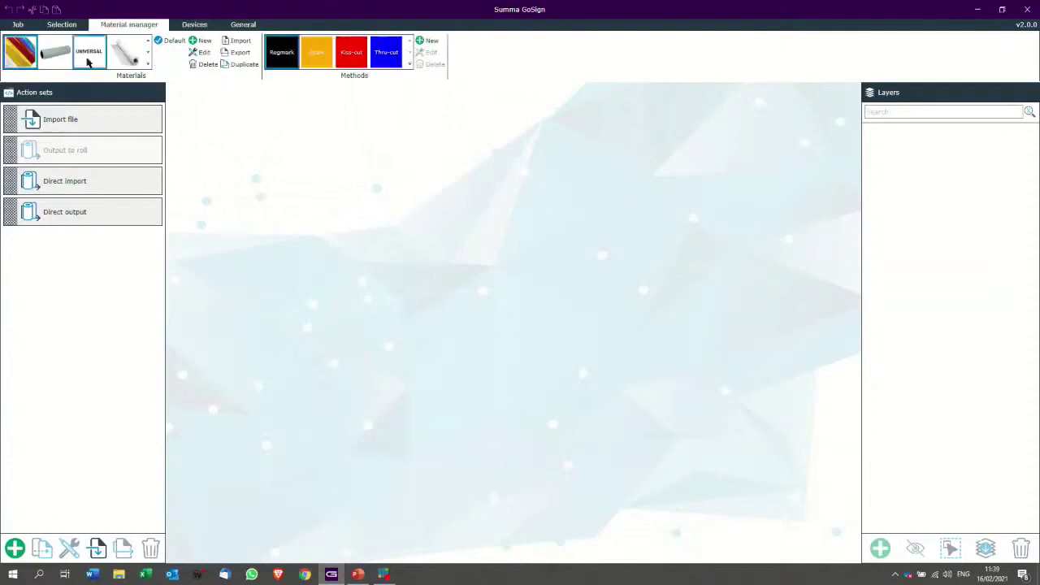
pyautogui.click(148, 64)
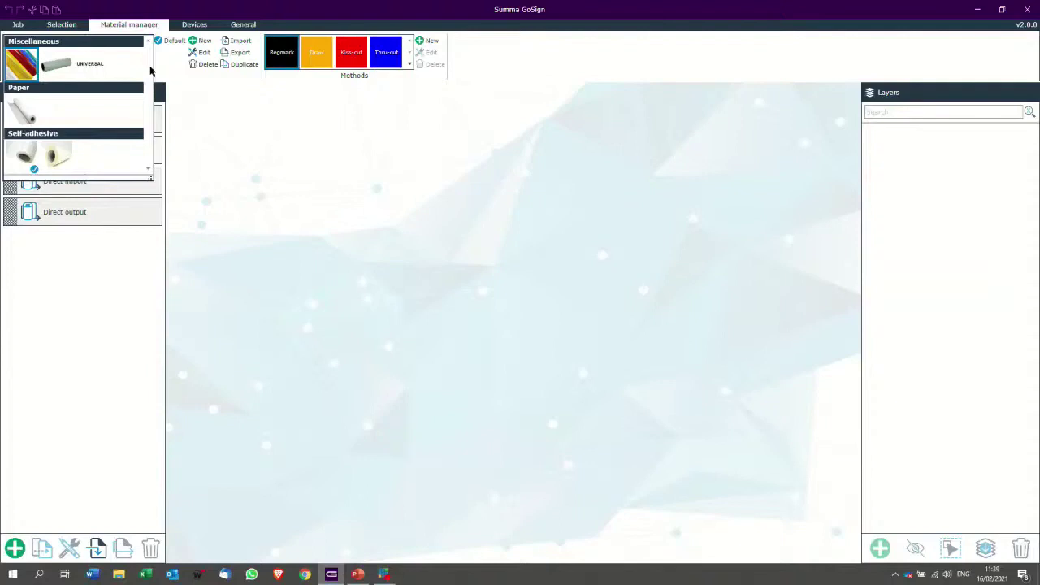
pyautogui.click(361, 5)
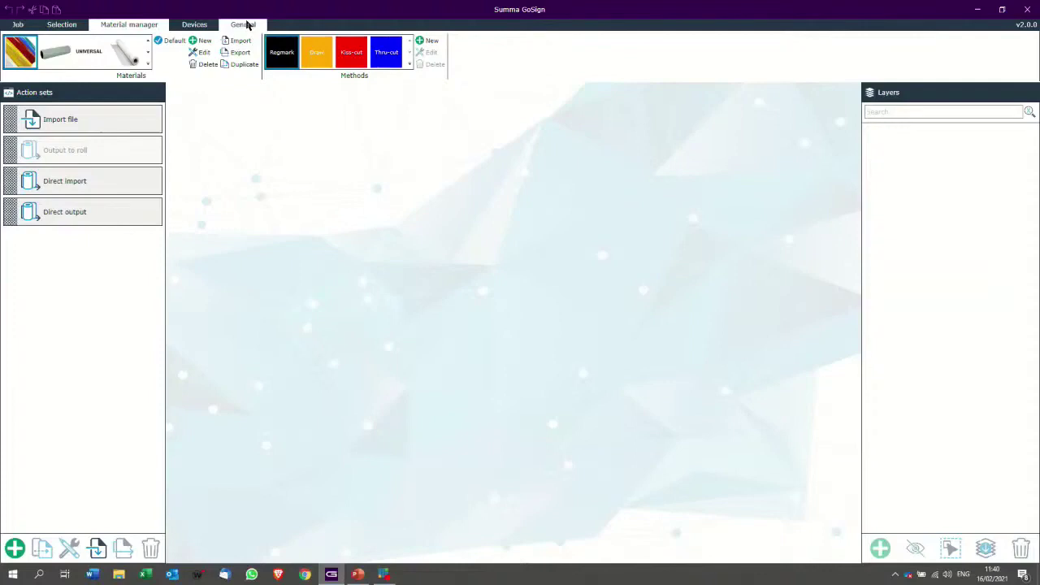
pyautogui.click(13, 575)
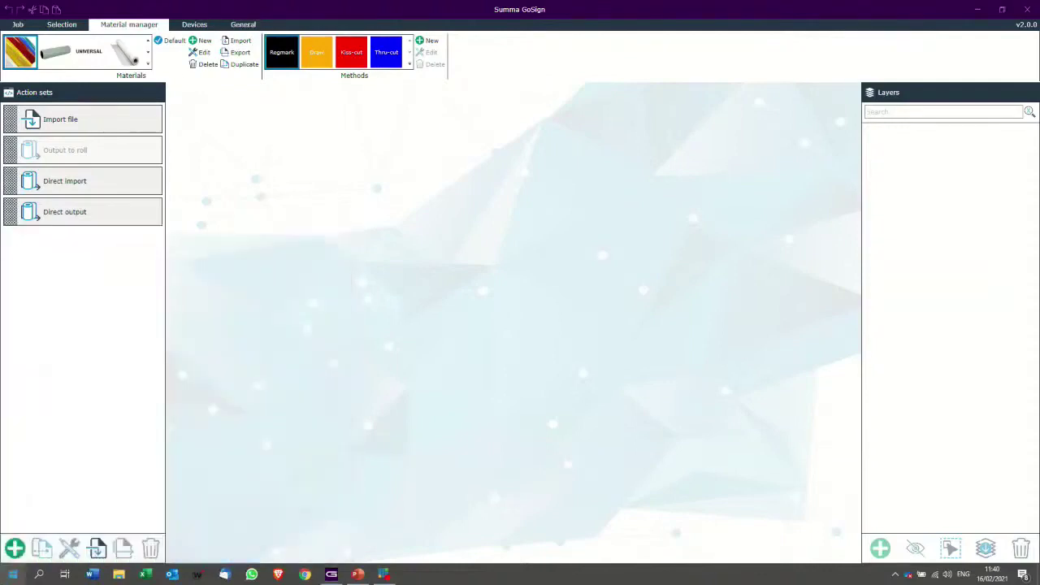
# Launch CorelDRAW maximised and create a new 1,300 × 300 mm document
pyautogui.write('corel')
pyautogui.press('Escape')
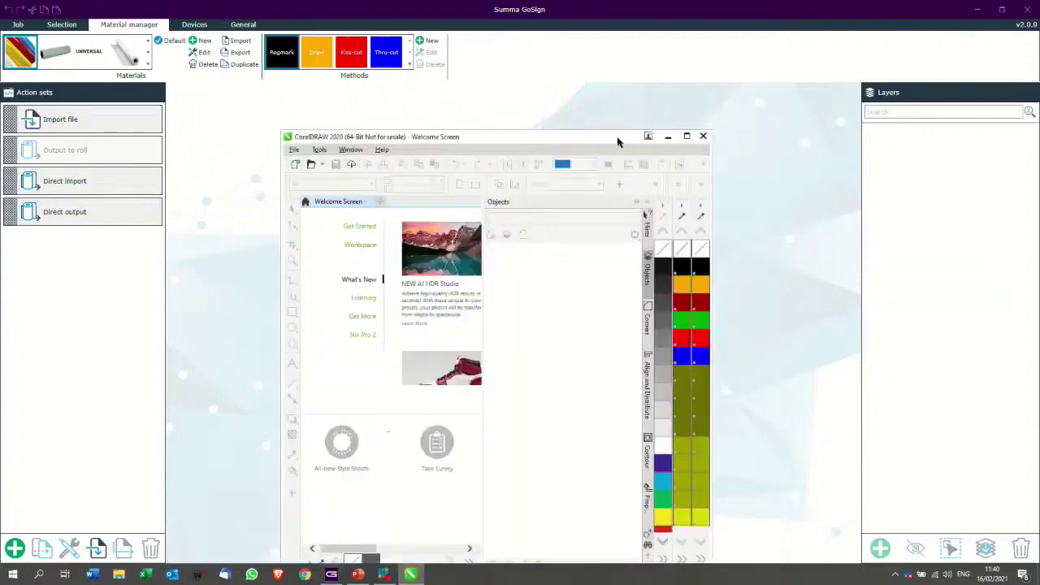
pyautogui.click(686, 137)
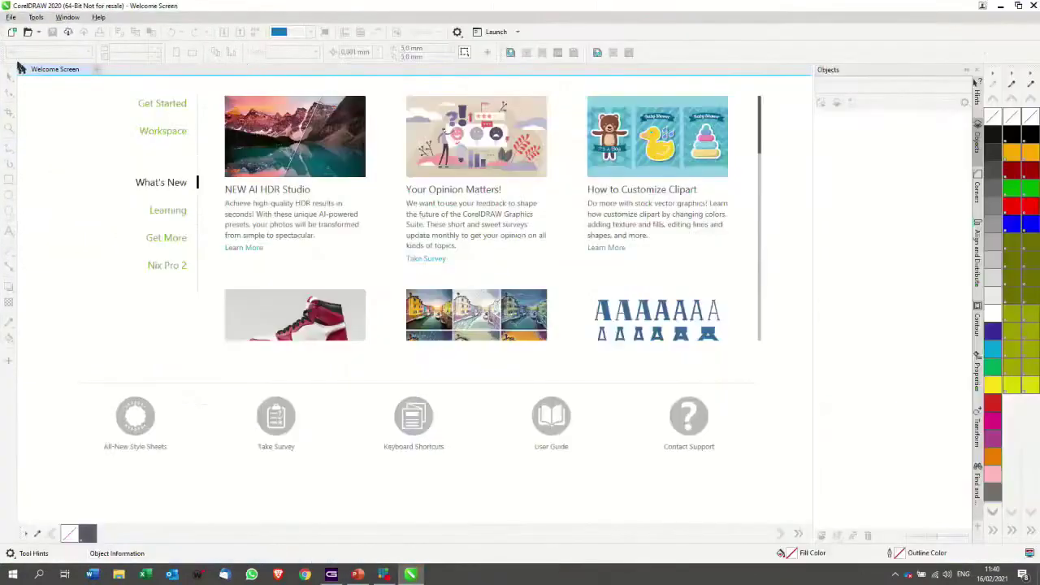
pyautogui.click(13, 34)
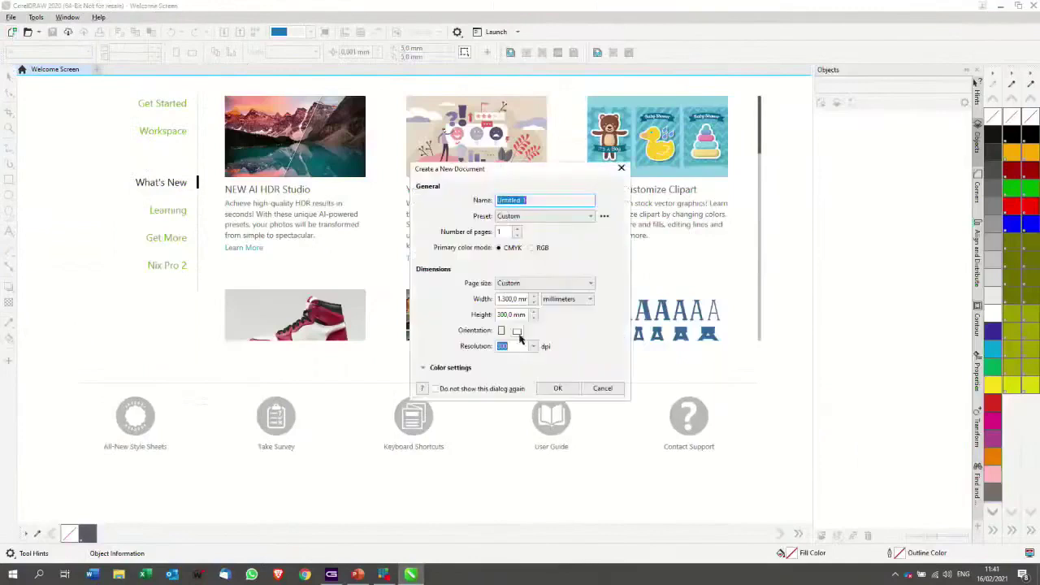
pyautogui.click(554, 388)
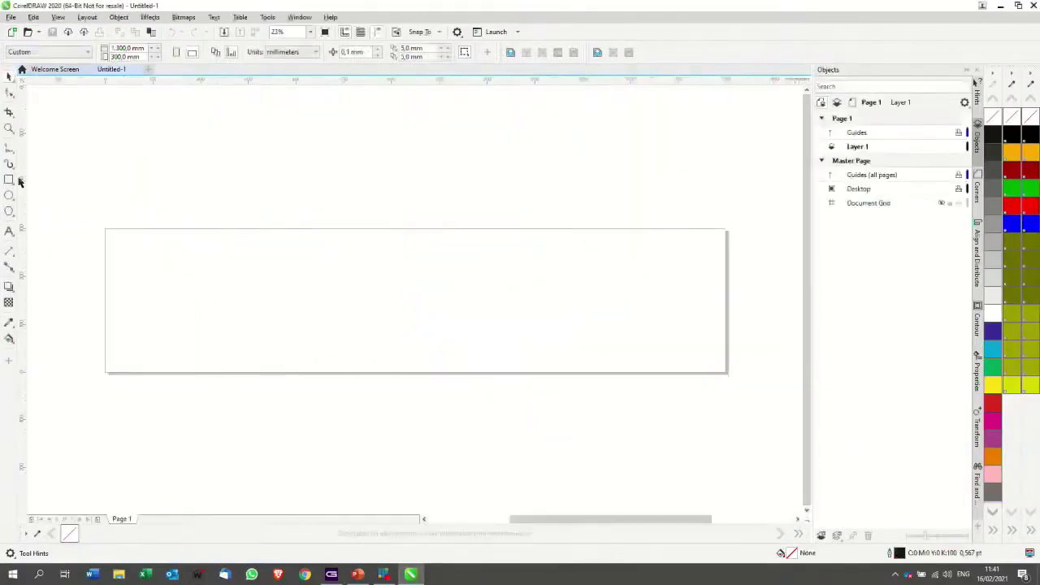
# Draw a rectangle left of the page centre and send it to Summa GoSign
pyautogui.click(9, 180)
pyautogui.moveTo(288, 280); pyautogui.dragTo(363, 352)
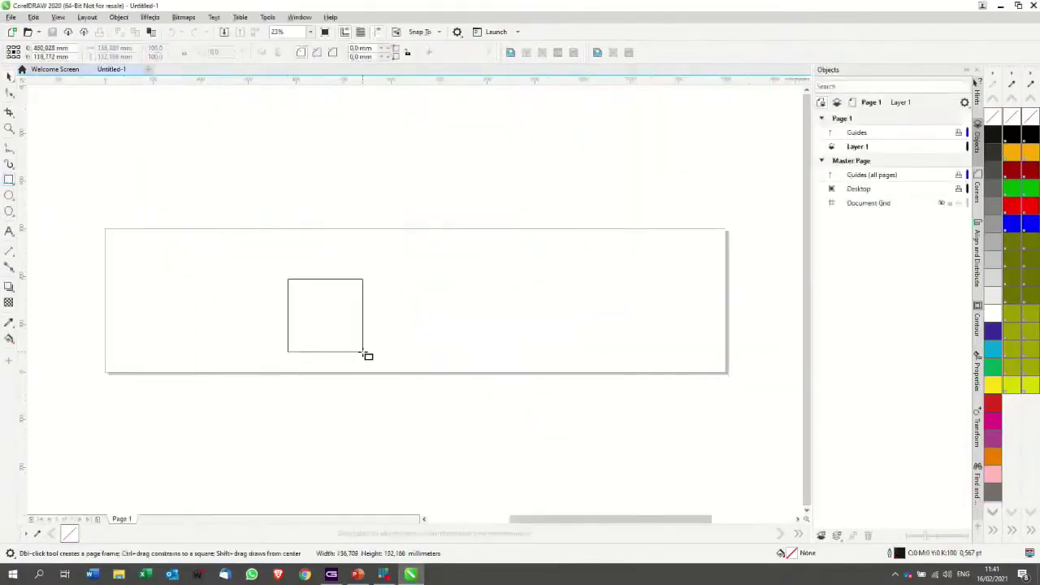
pyautogui.click(10, 75)
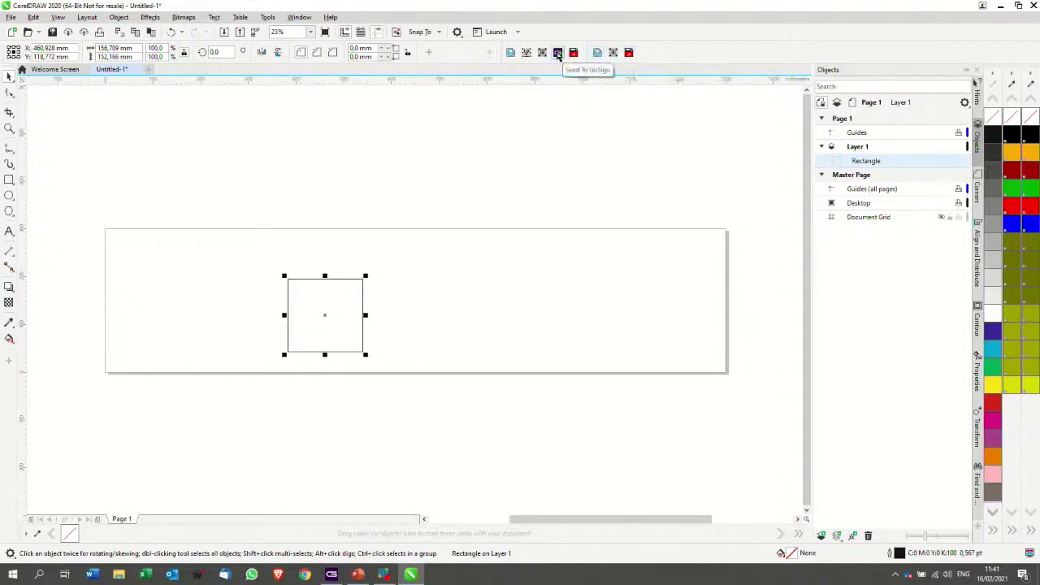
pyautogui.click(558, 54)
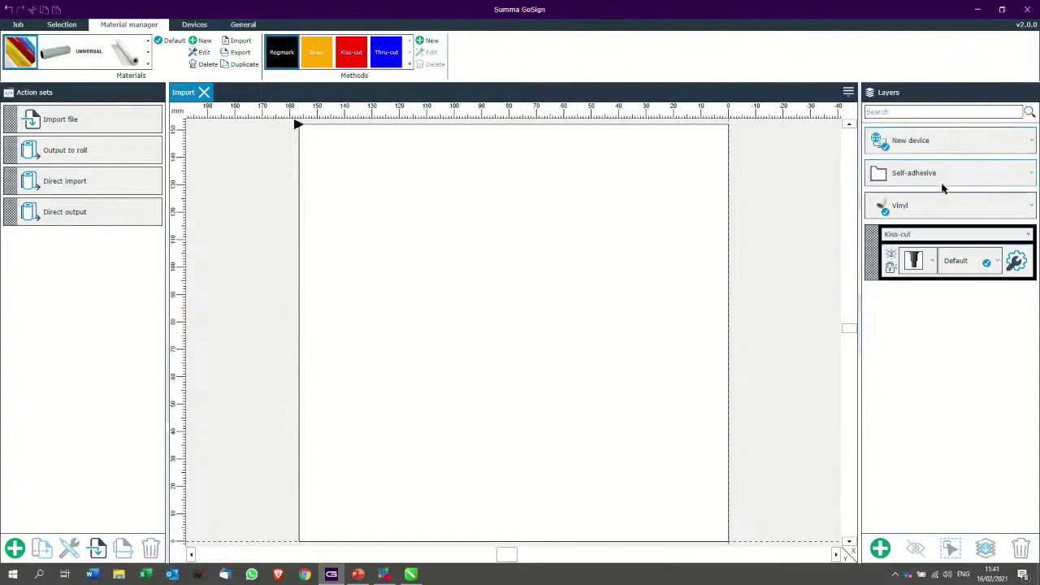
# In the Layers panel, keep Self-adhesive as the material category and plain Vinyl as the material
pyautogui.click(961, 182)
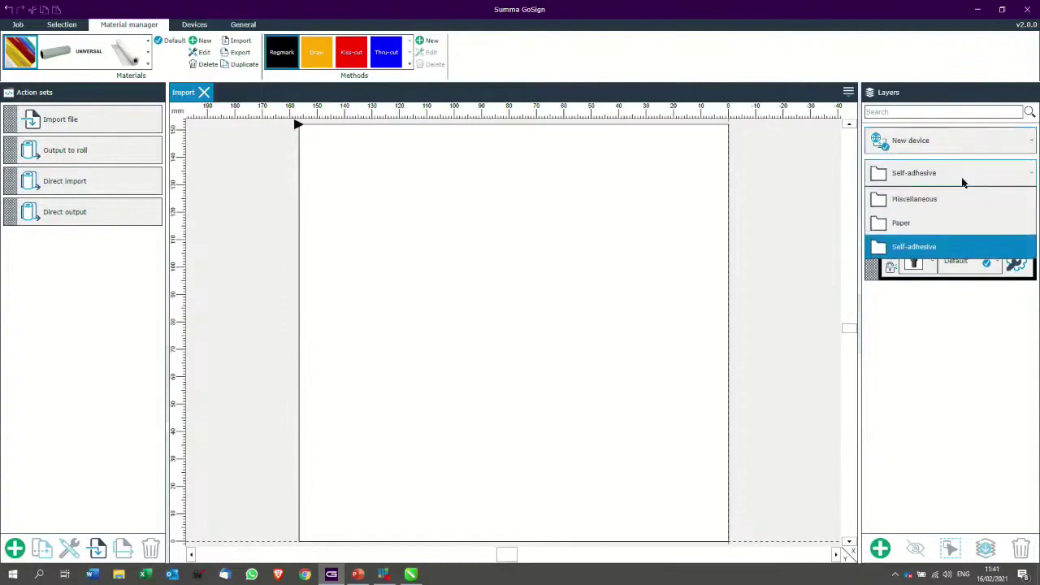
pyautogui.click(962, 183)
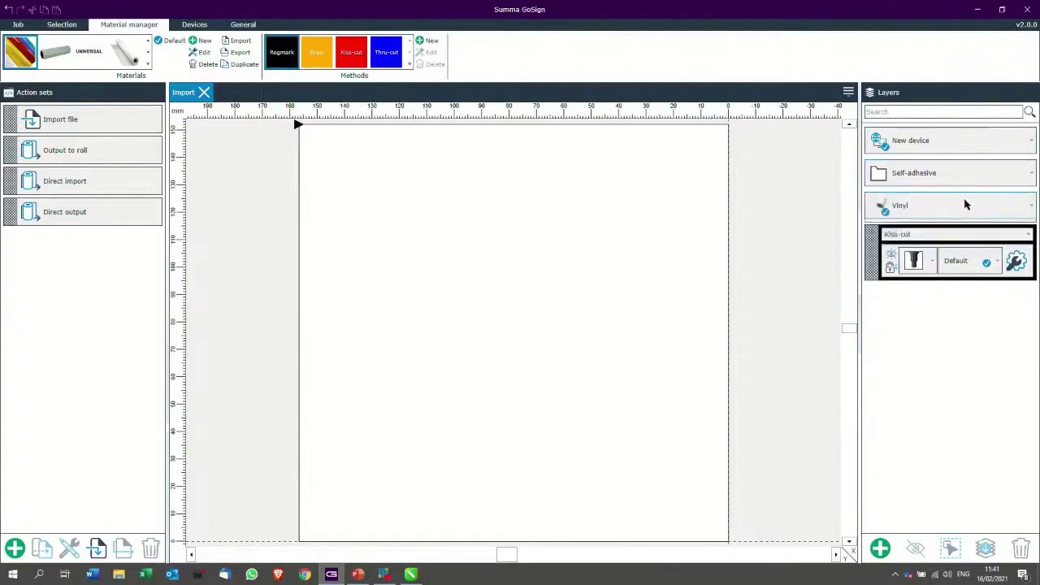
pyautogui.click(965, 205)
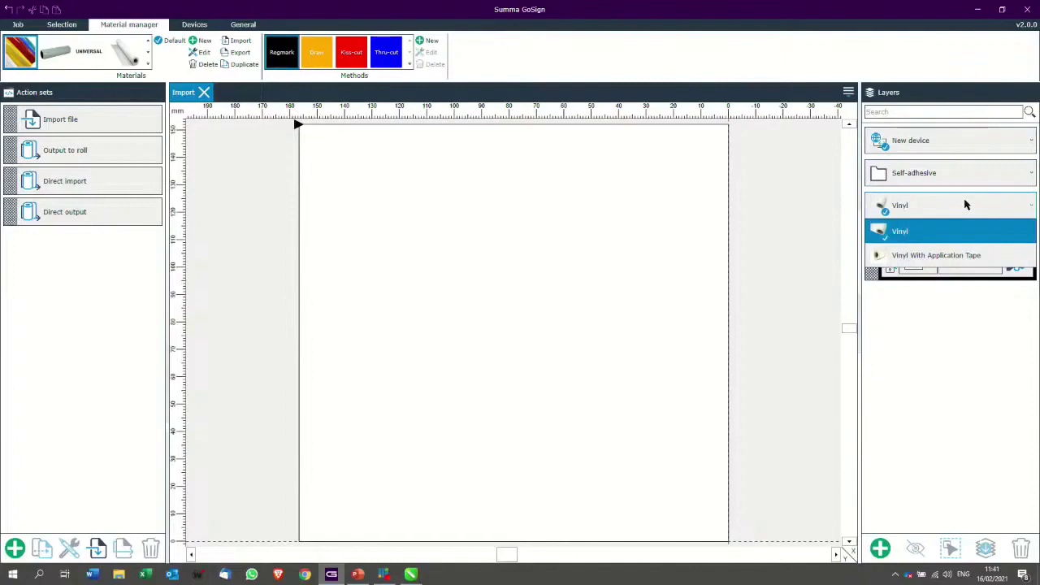
pyautogui.click(965, 204)
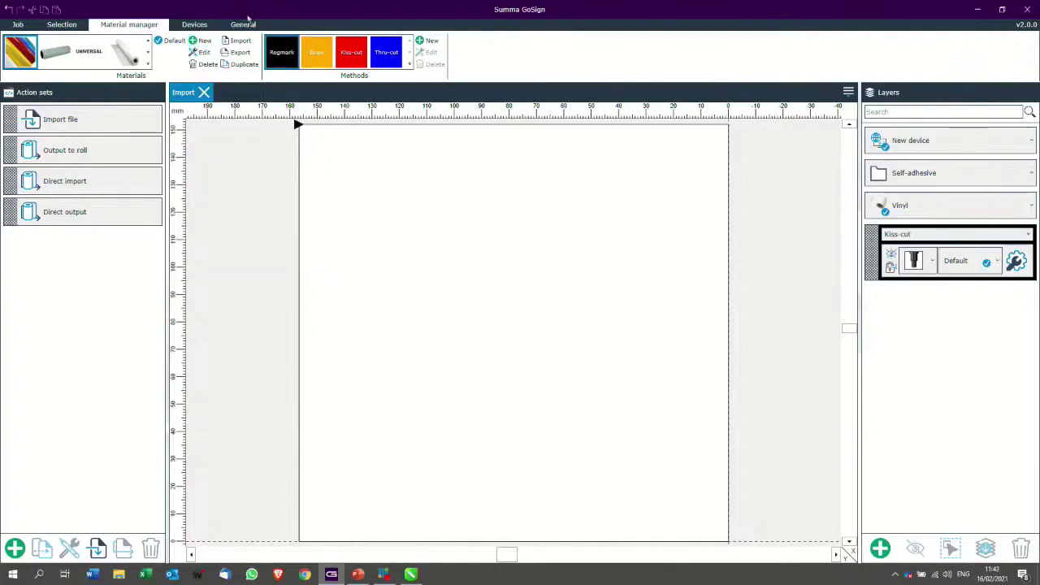
# On the General tab, switch the plugin action set from Direct import to Direct output
pyautogui.click(243, 25)
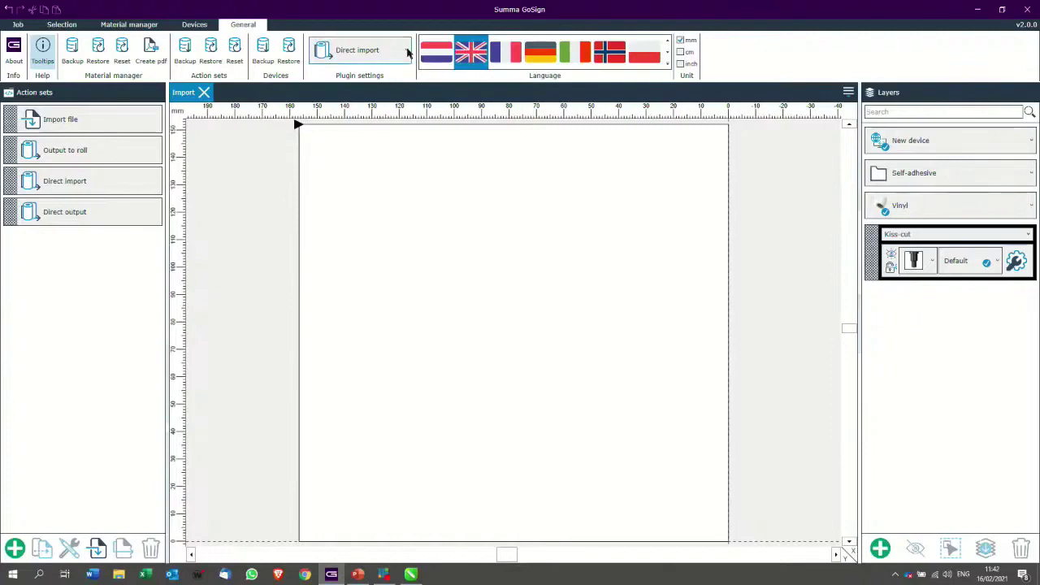
pyautogui.click(409, 52)
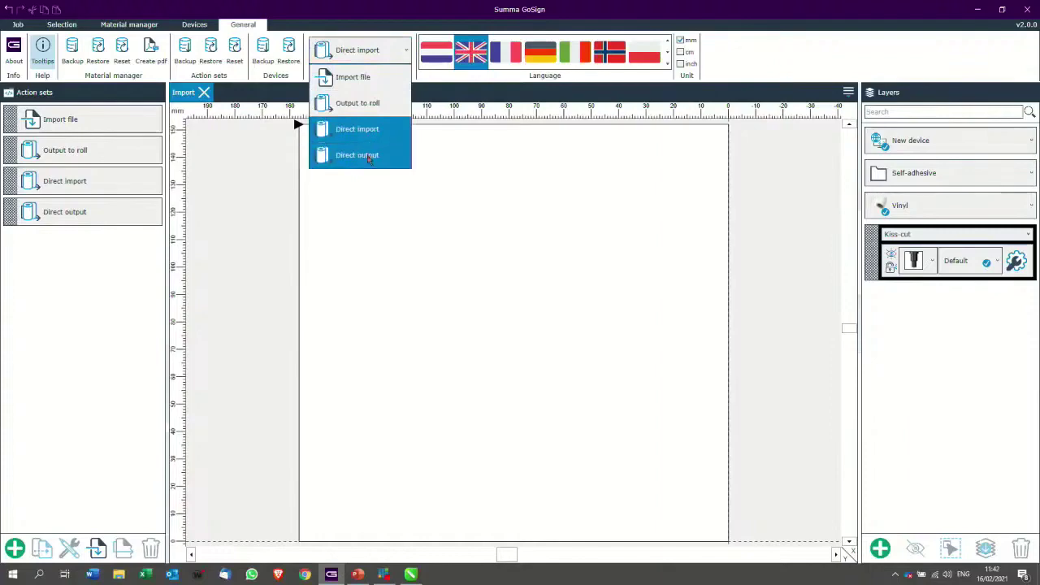
pyautogui.click(368, 157)
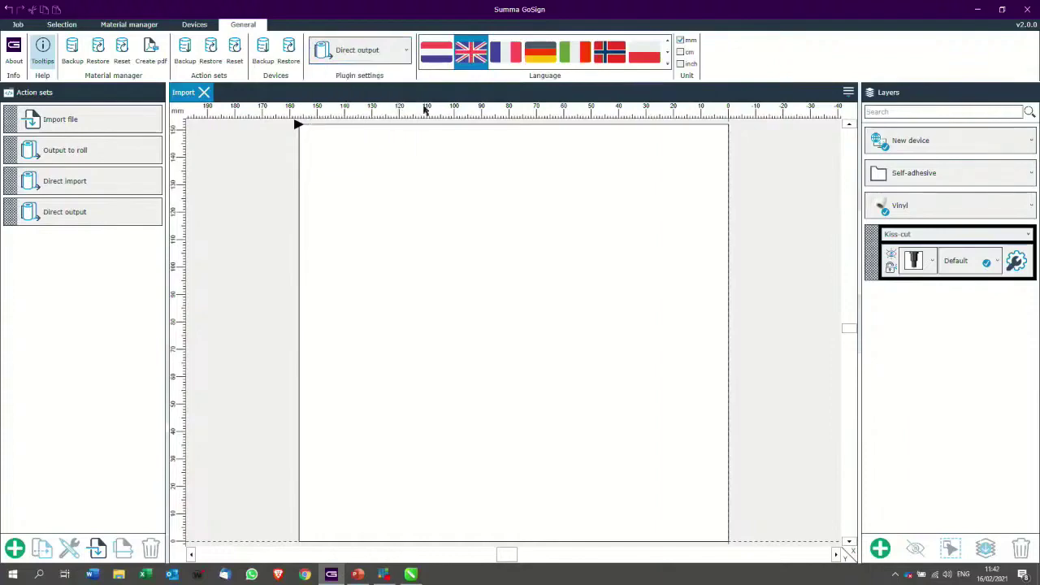
pyautogui.click(1027, 9)
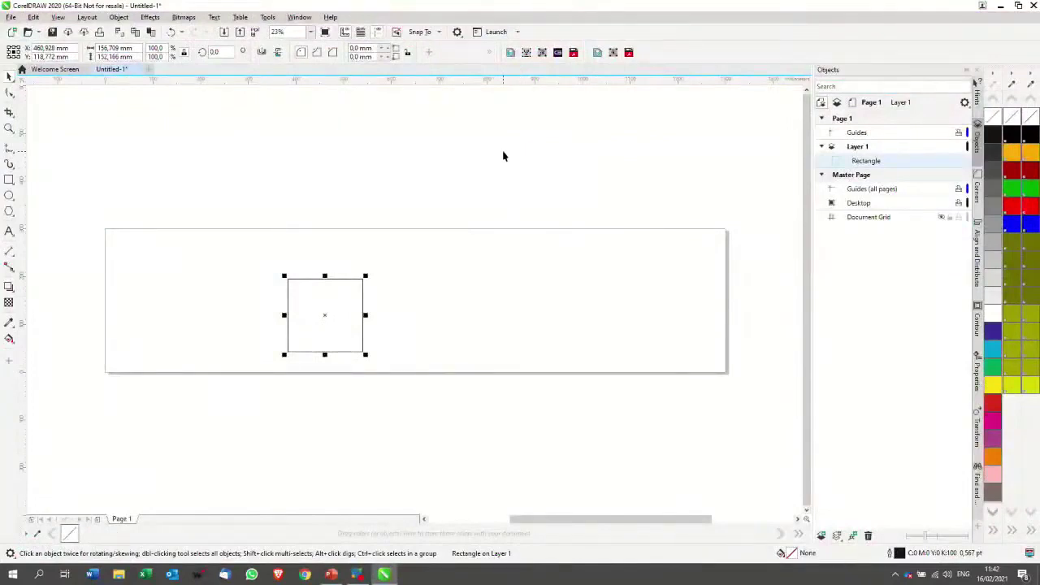
pyautogui.click(557, 55)
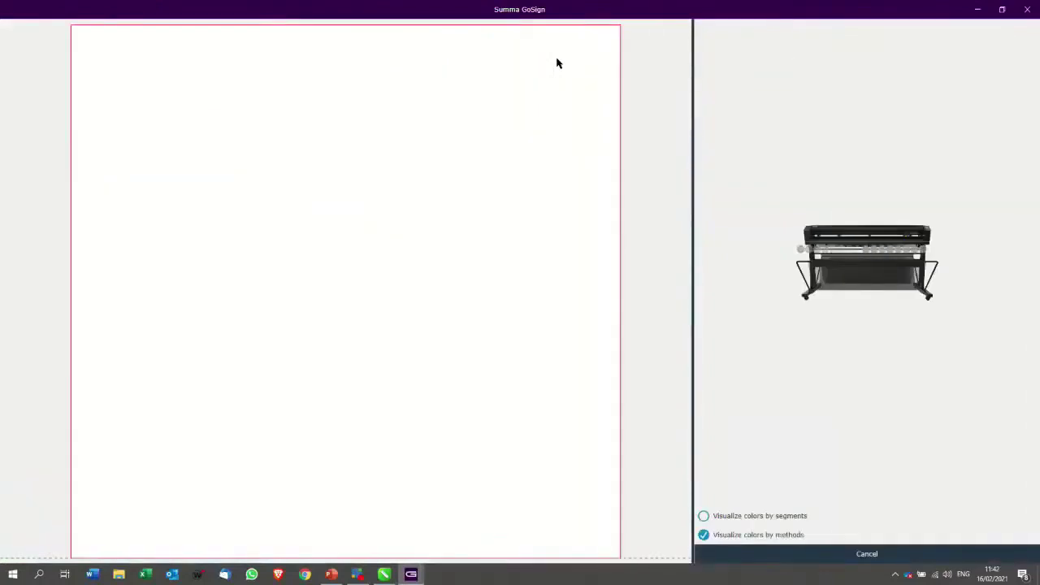
pyautogui.click(876, 553)
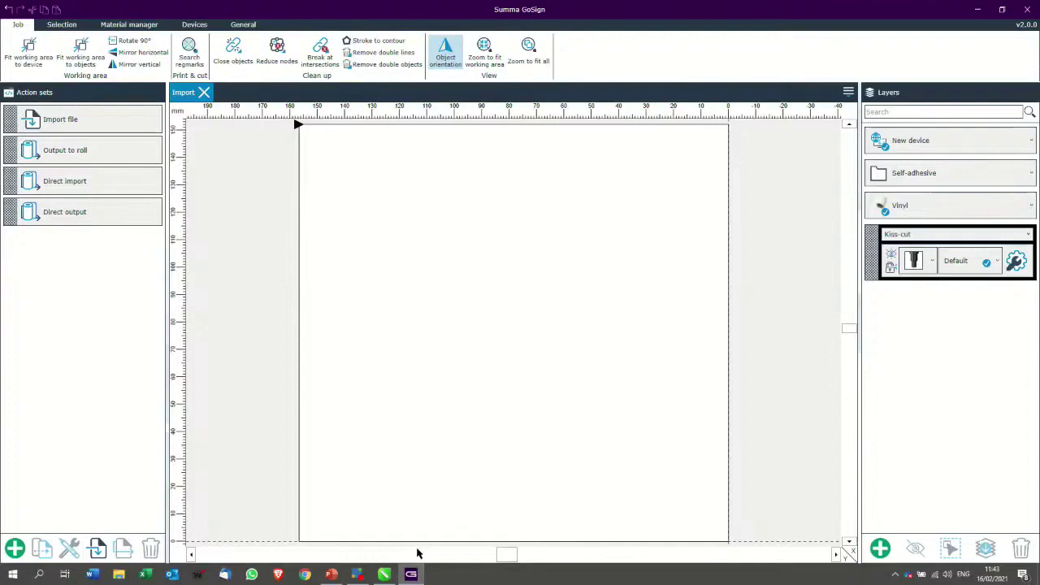
# Back in CorelDRAW, delete the rectangle and try out the Text tool options
pyautogui.click(384, 574)
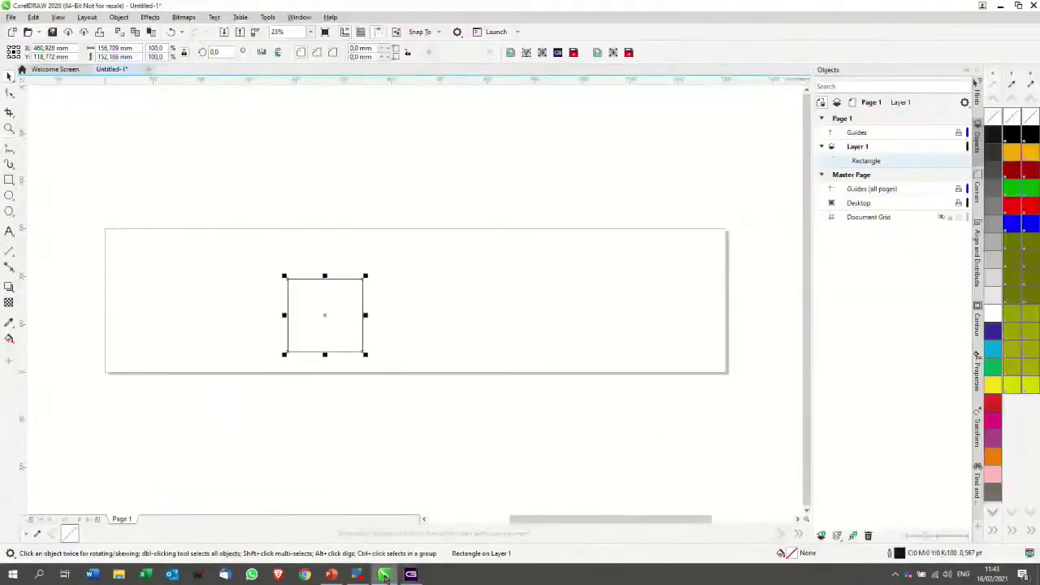
pyautogui.press('Delete')
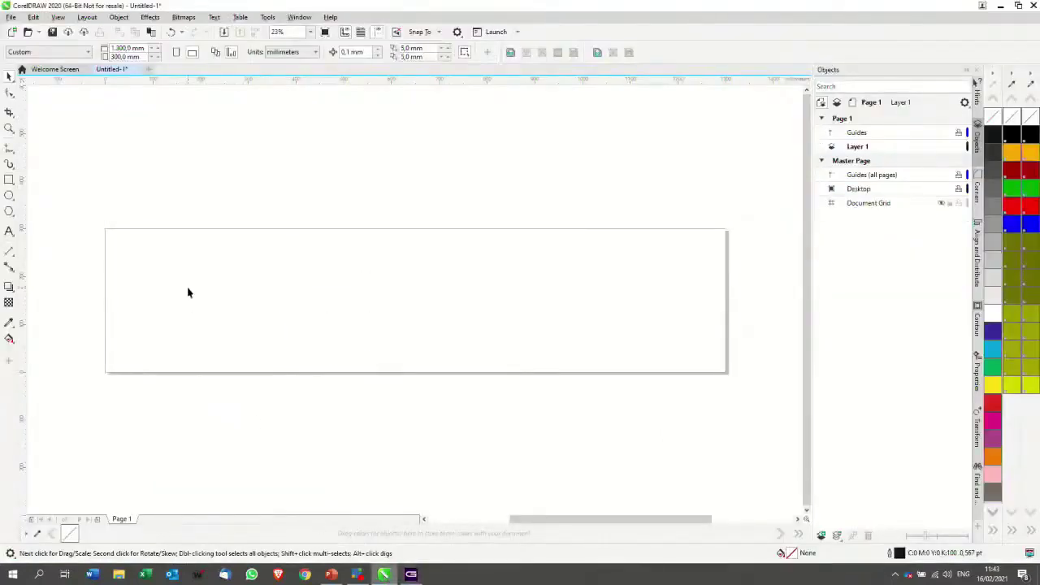
pyautogui.click(9, 231)
pyautogui.click(248, 264)
pyautogui.click(9, 76)
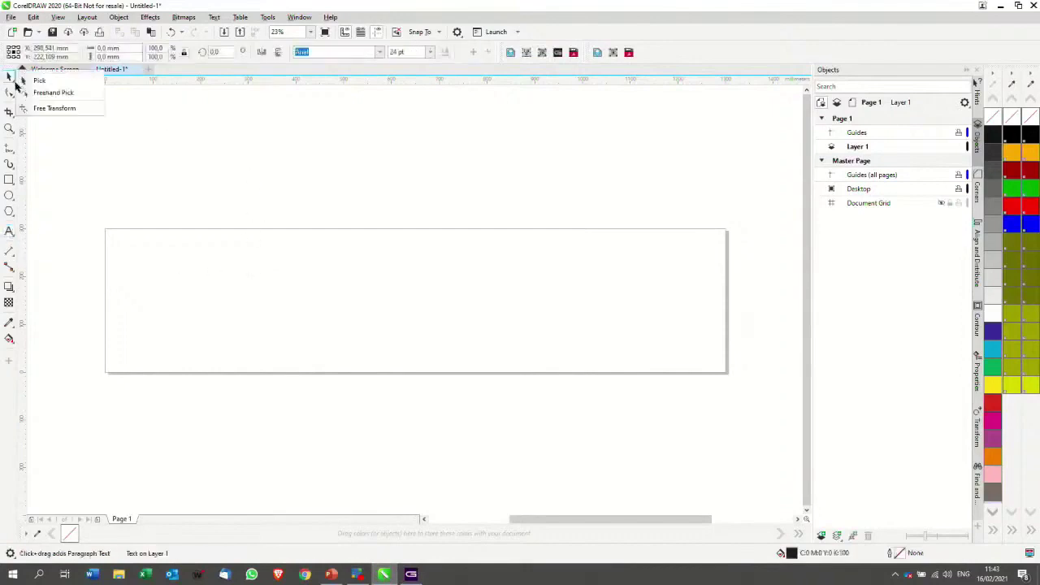
pyautogui.click(9, 111)
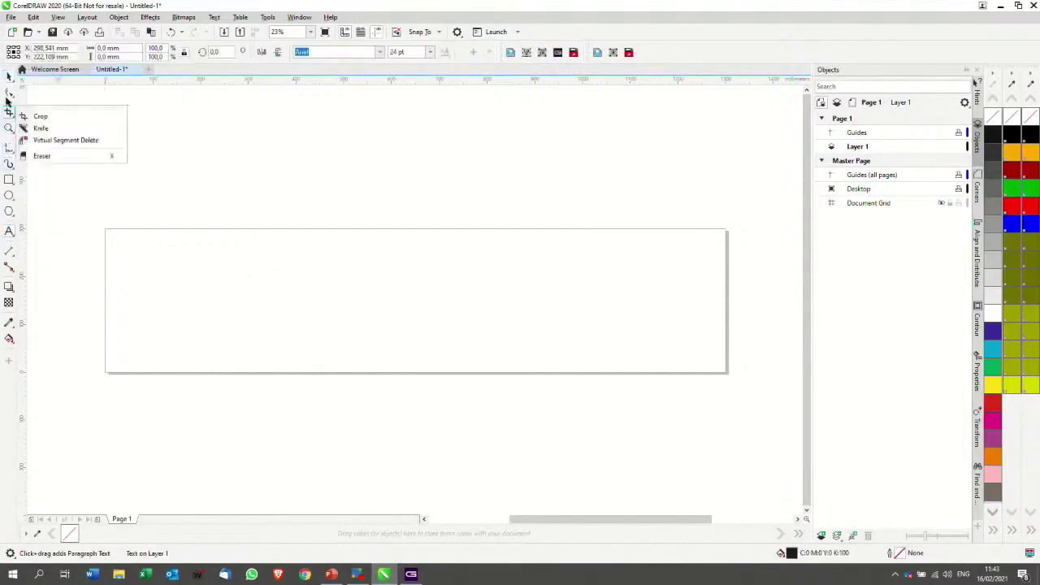
pyautogui.click(9, 232)
pyautogui.click(223, 287)
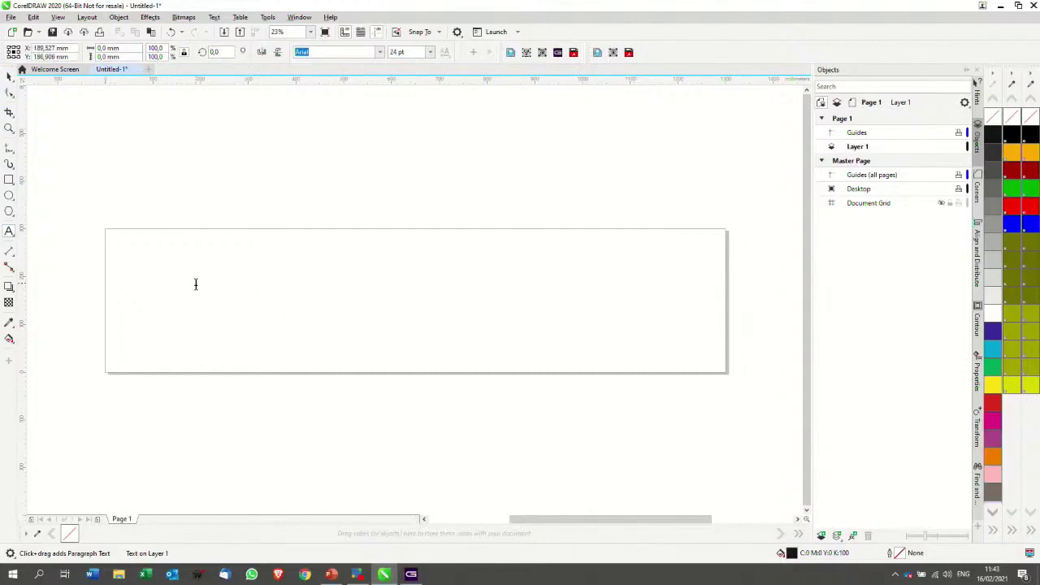
pyautogui.click(9, 76)
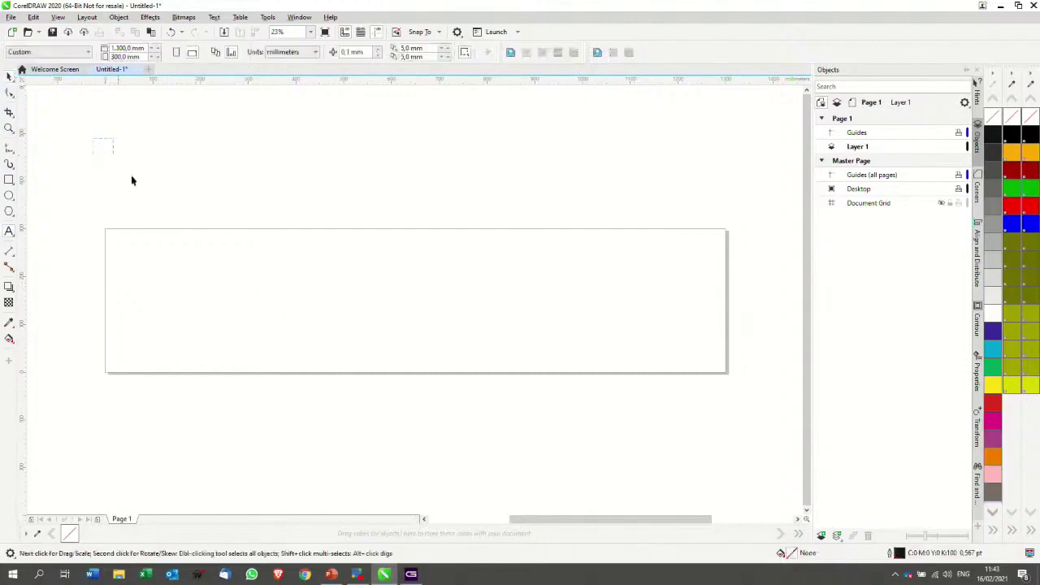
pyautogui.moveTo(131, 180); pyautogui.dragTo(268, 309)
# Write ABC on the page and enlarge it across the page
pyautogui.click(9, 231)
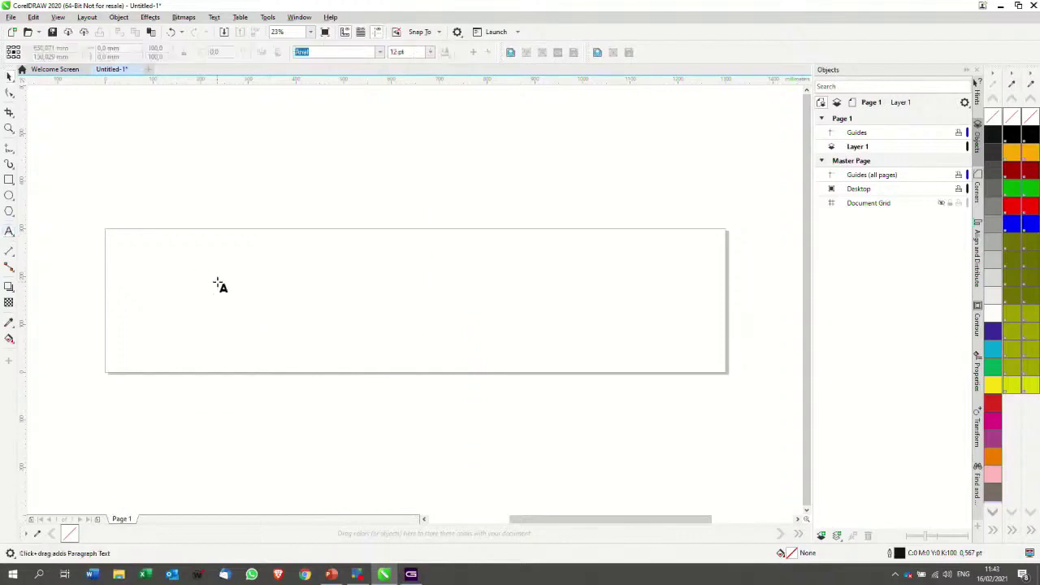
pyautogui.click(220, 284)
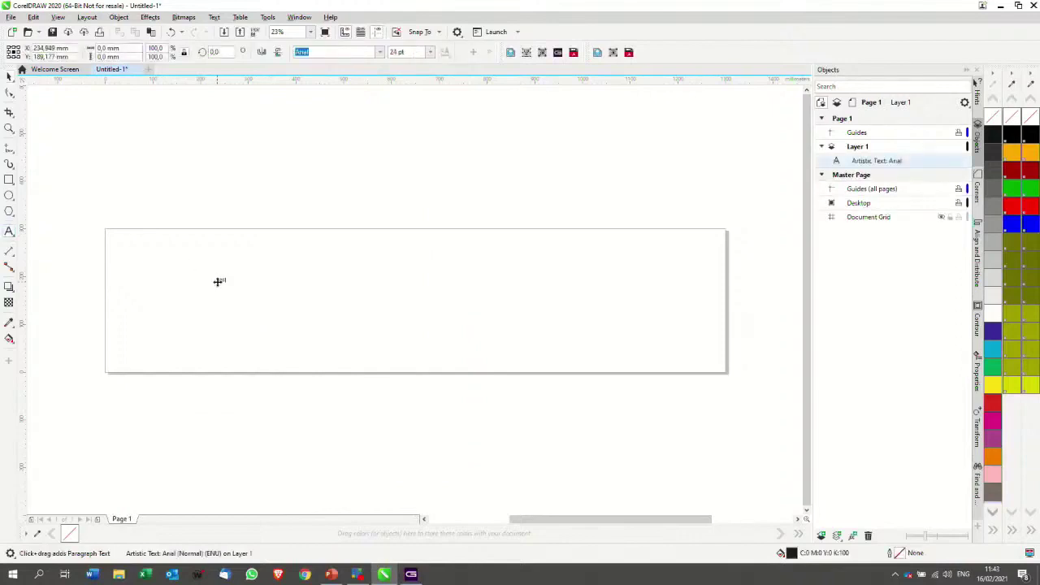
pyautogui.write('a')
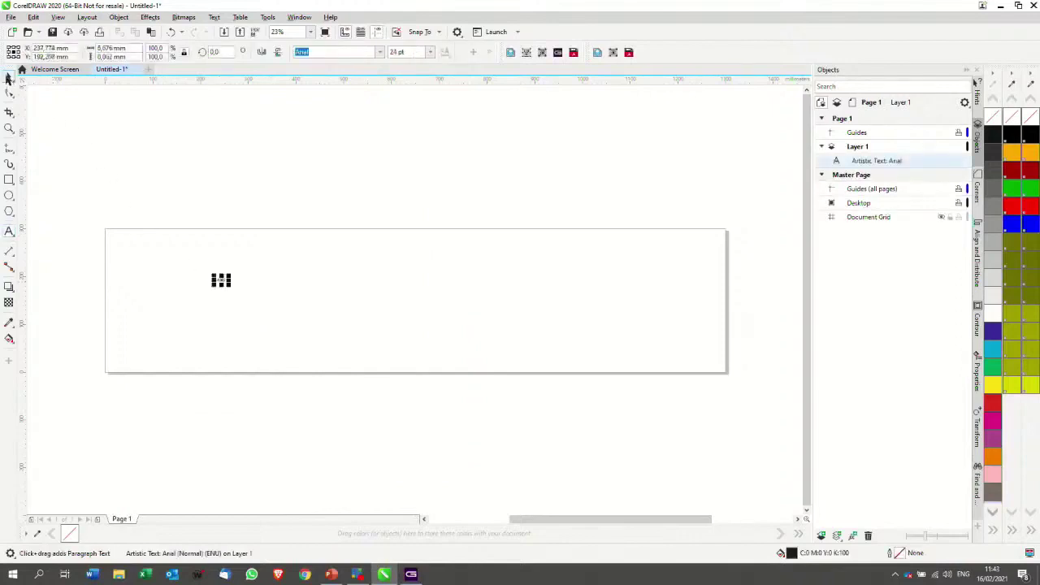
pyautogui.click(8, 77)
pyautogui.moveTo(230, 285); pyautogui.dragTo(355, 370)
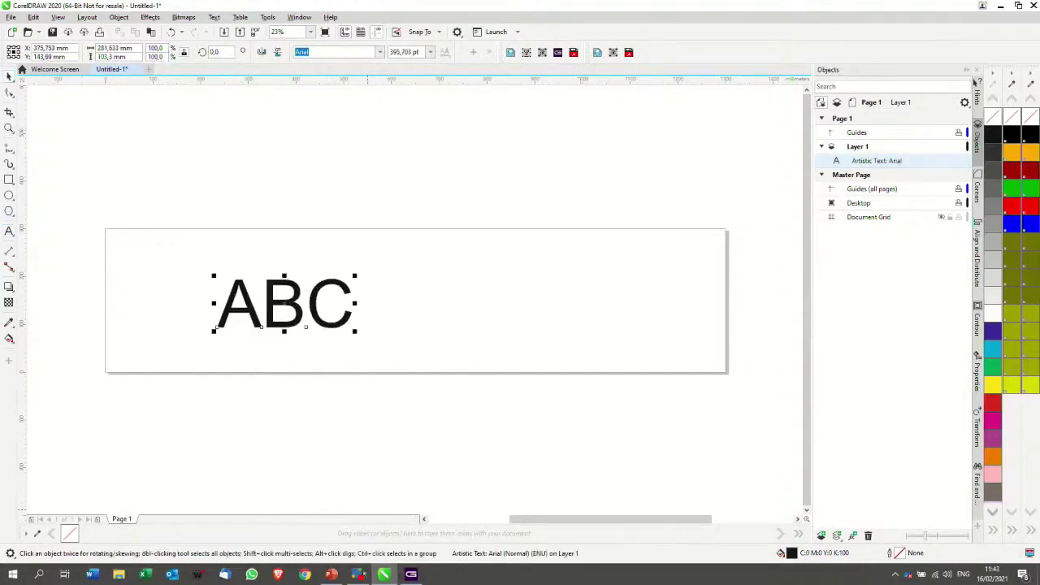
pyautogui.click(410, 574)
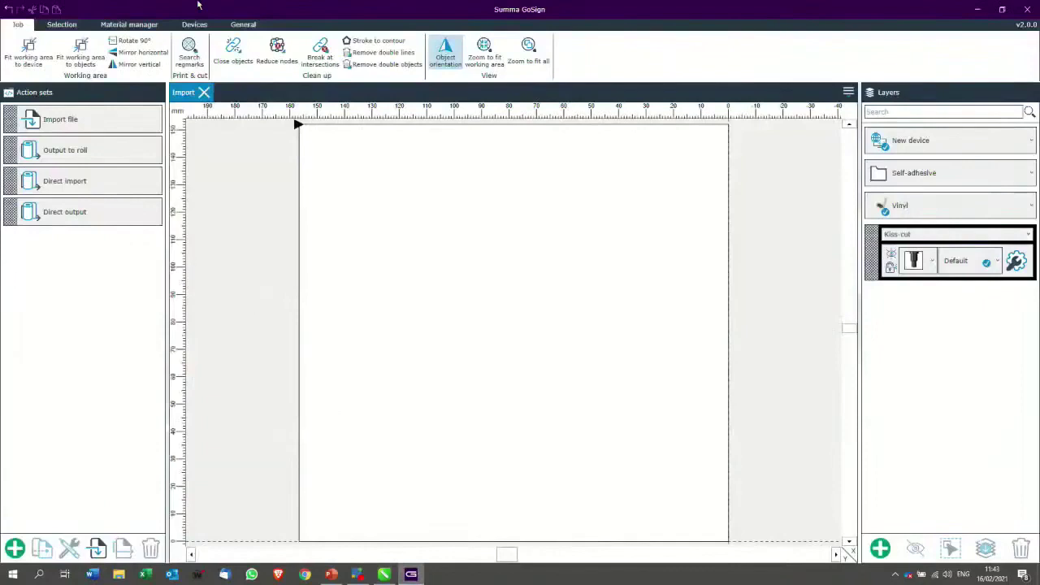
# Set the General tab's plugin setting to Import file, then minimise GoSign
pyautogui.click(195, 26)
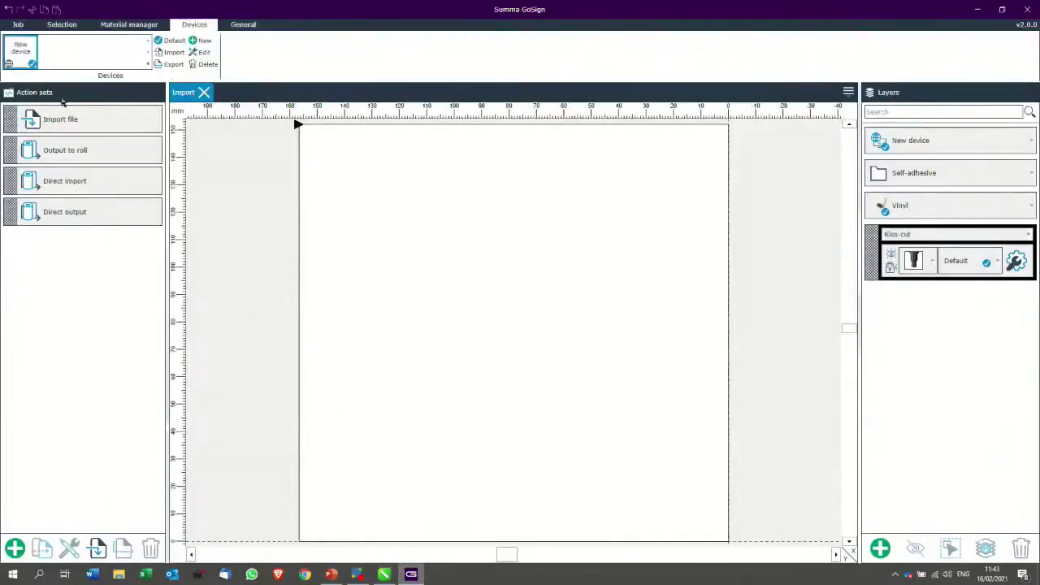
pyautogui.click(243, 24)
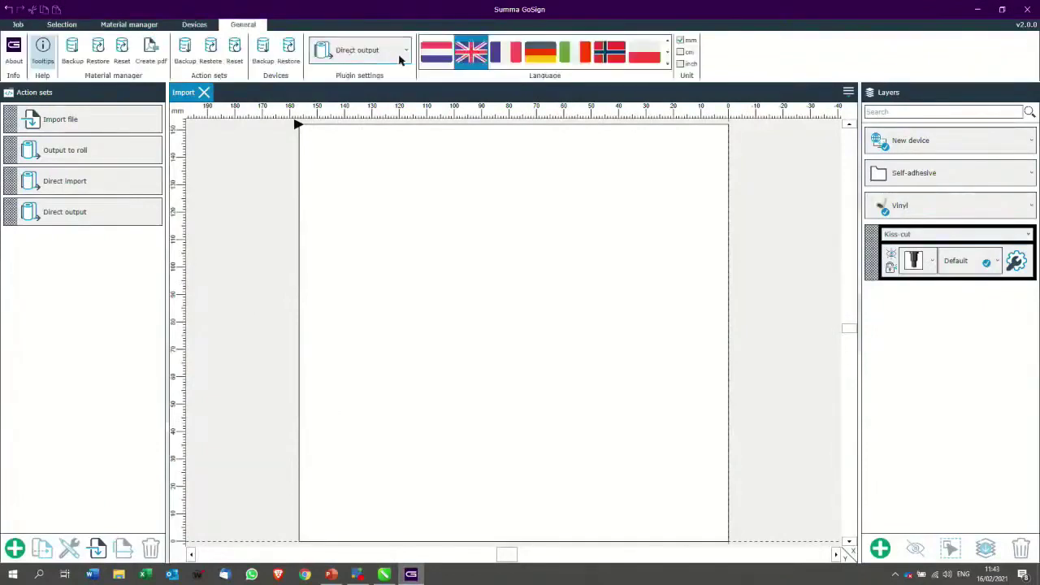
pyautogui.click(399, 60)
pyautogui.click(345, 77)
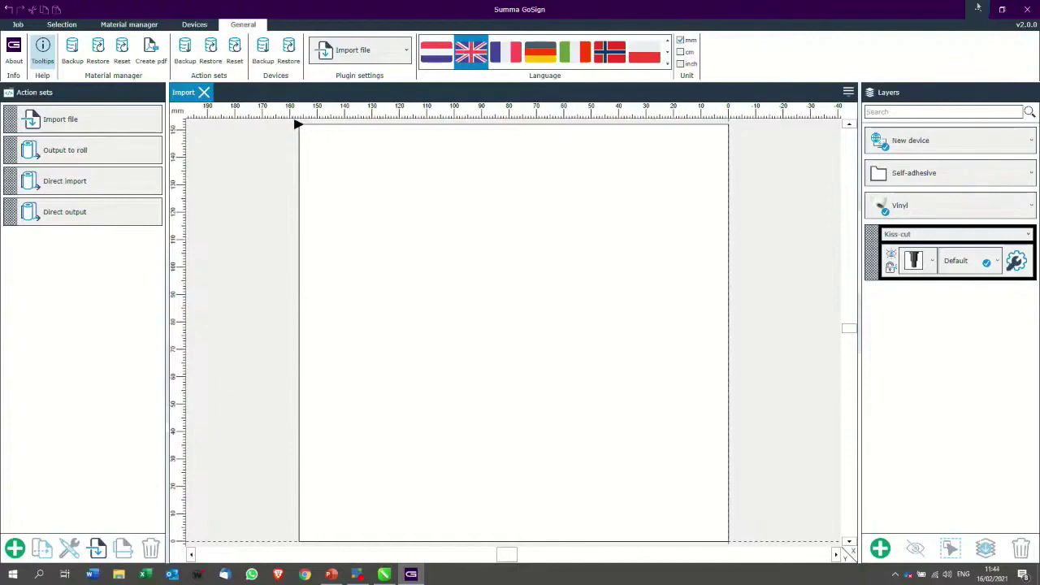
pyautogui.click(978, 8)
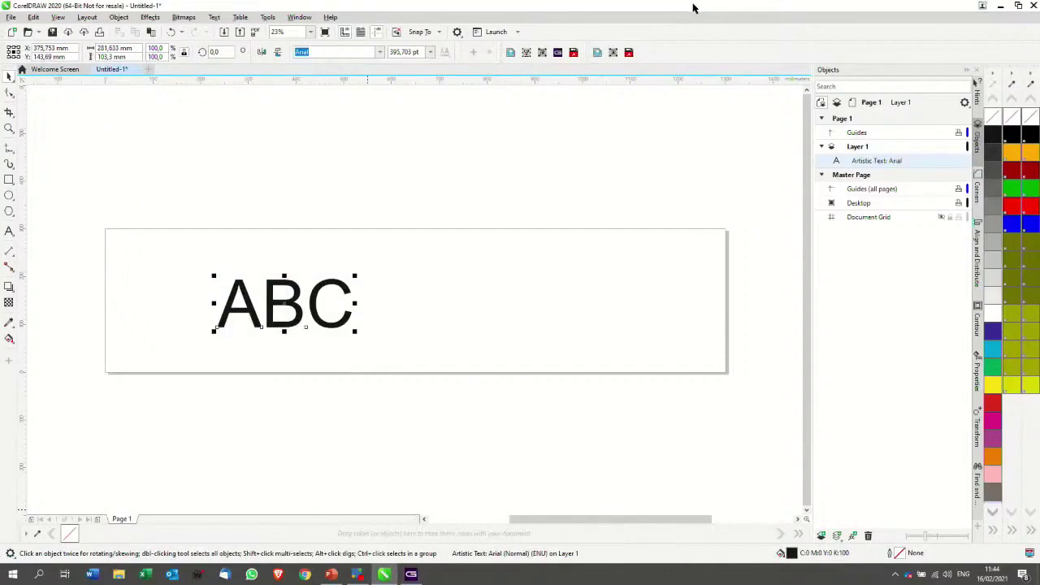
# Send the ABC text to GoSign, cancel the Open Job dialog, and send it again
pyautogui.click(566, 53)
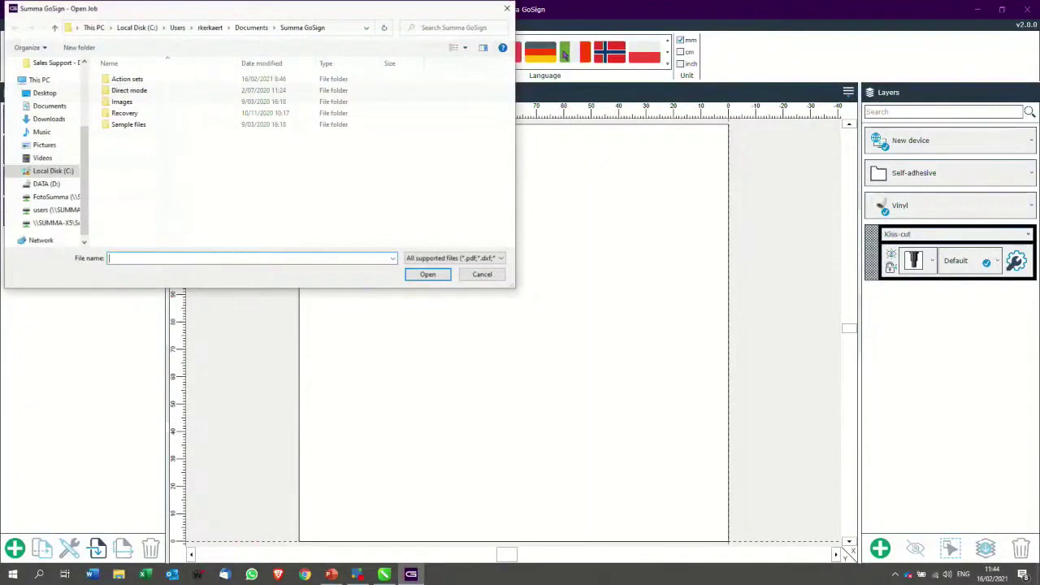
pyautogui.click(482, 274)
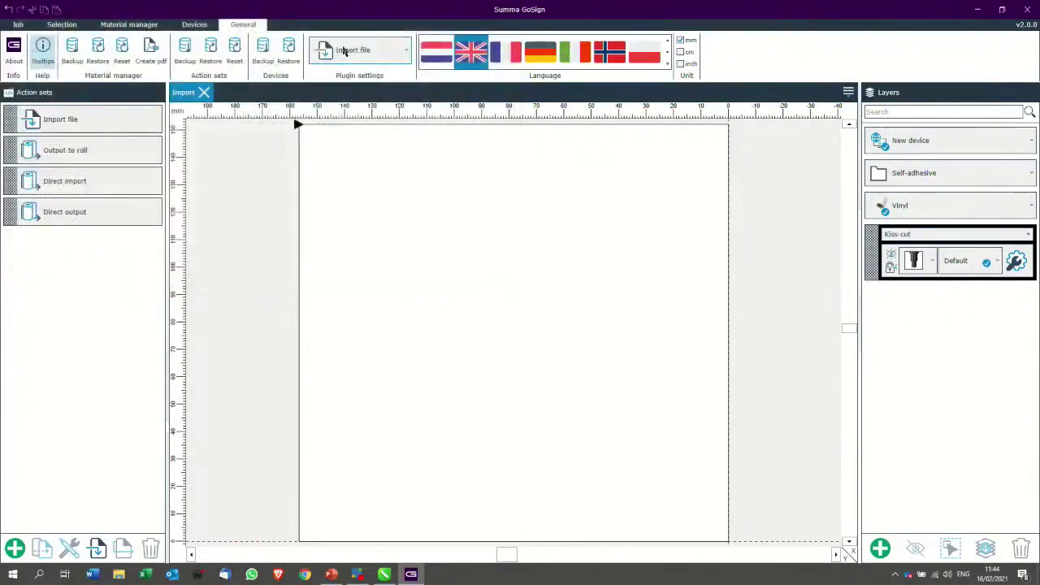
pyautogui.scroll(-1, 343, 50)
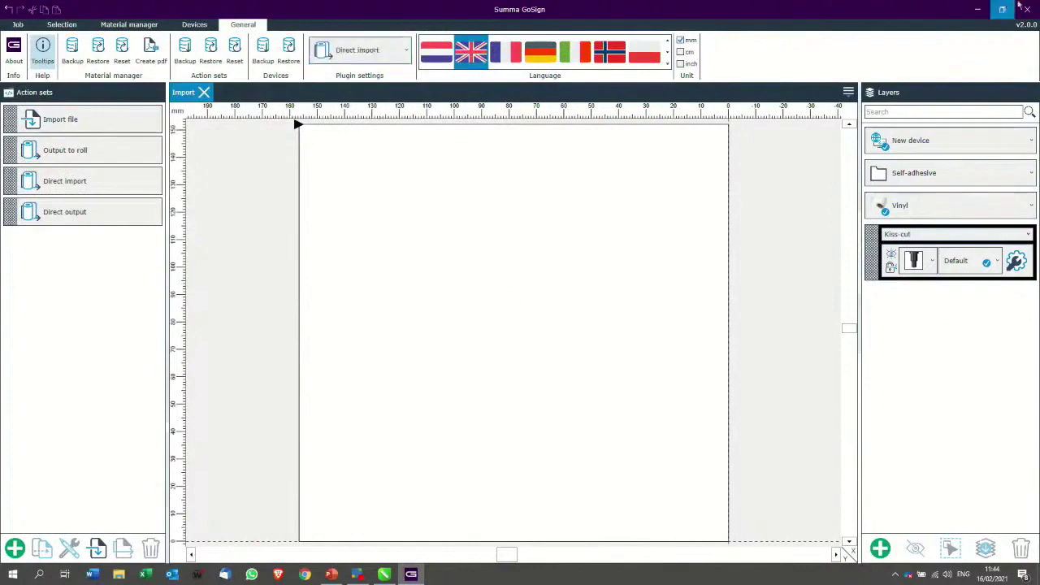
pyautogui.click(976, 7)
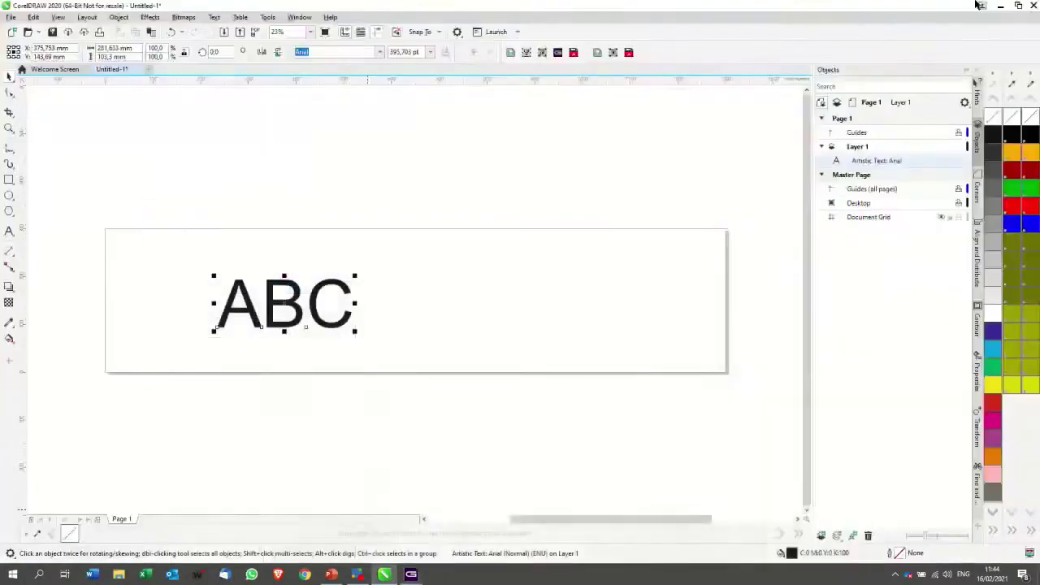
pyautogui.click(558, 55)
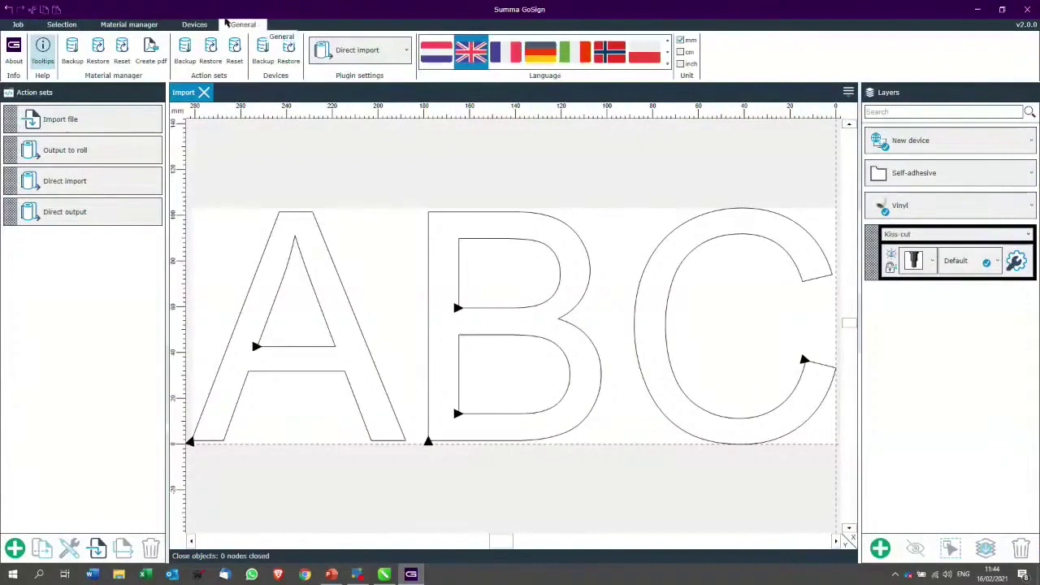
pyautogui.click(17, 25)
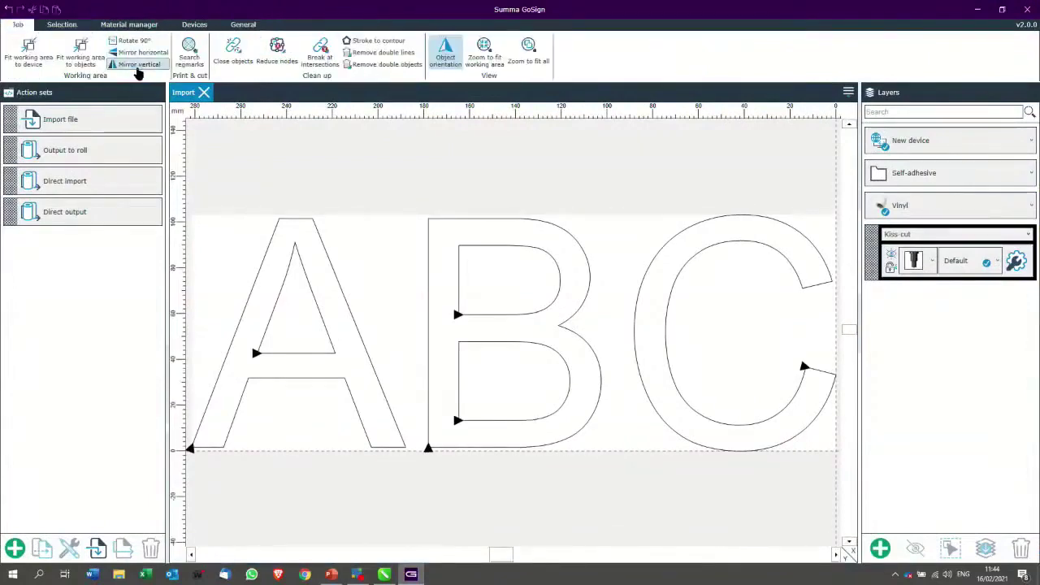
pyautogui.click(138, 69)
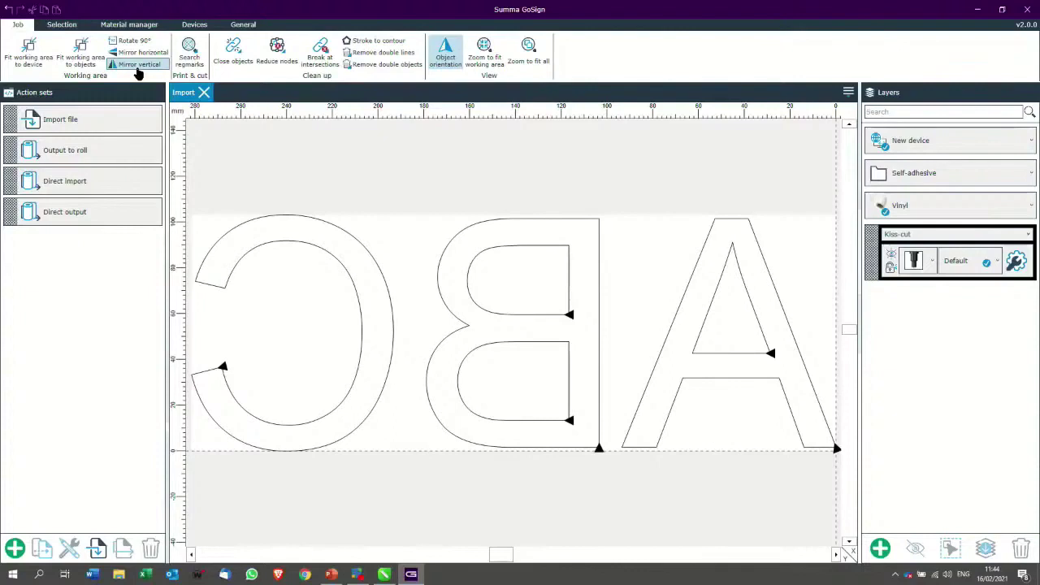
pyautogui.click(138, 70)
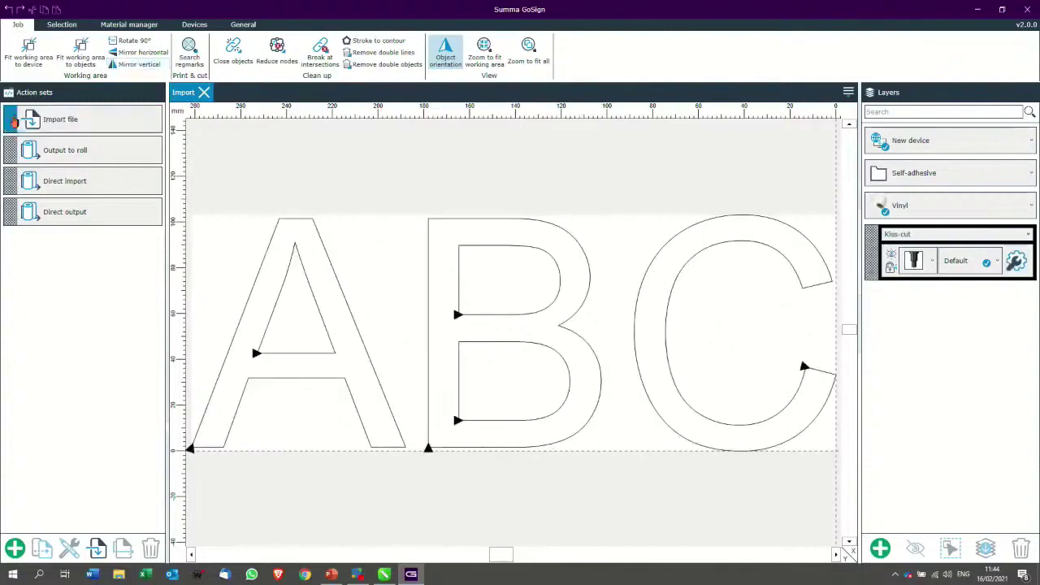
pyautogui.moveTo(16, 120)
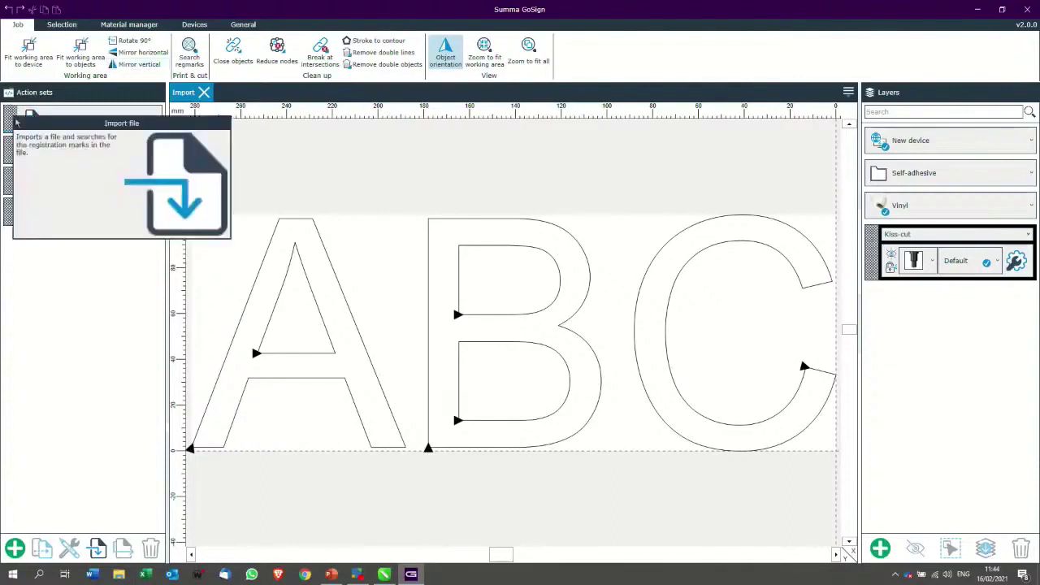
pyautogui.click(10, 120)
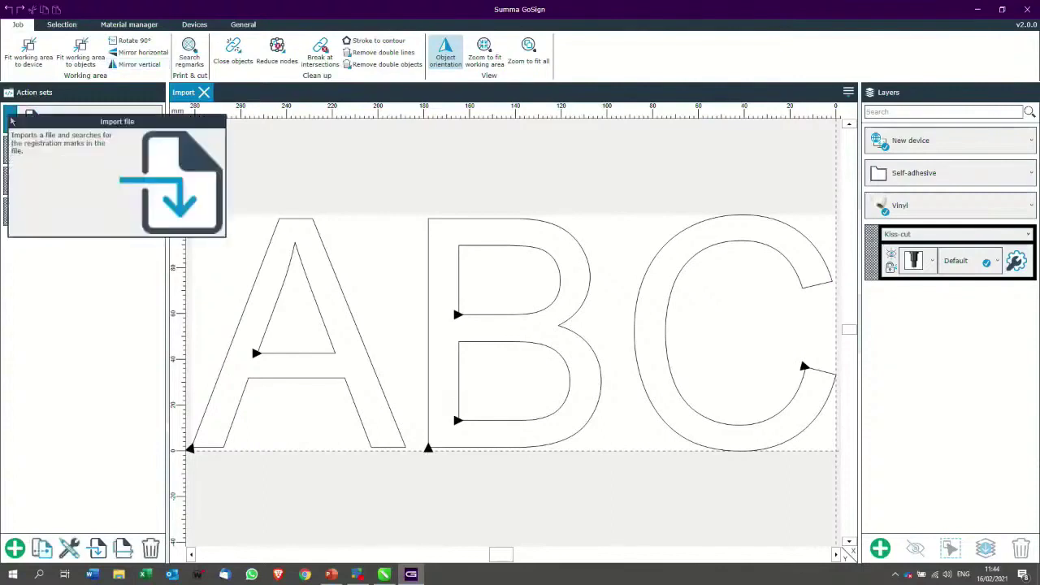
pyautogui.click(9, 184)
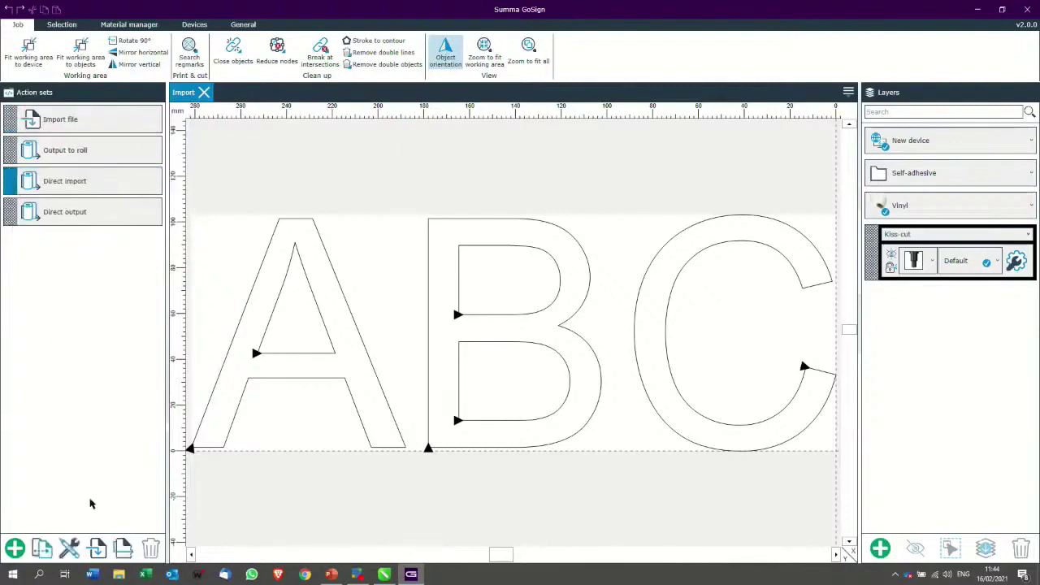
# Duplicate Direct import as 'Direct import for flex' with a Mirror vertical action after Close objects
pyautogui.click(41, 550)
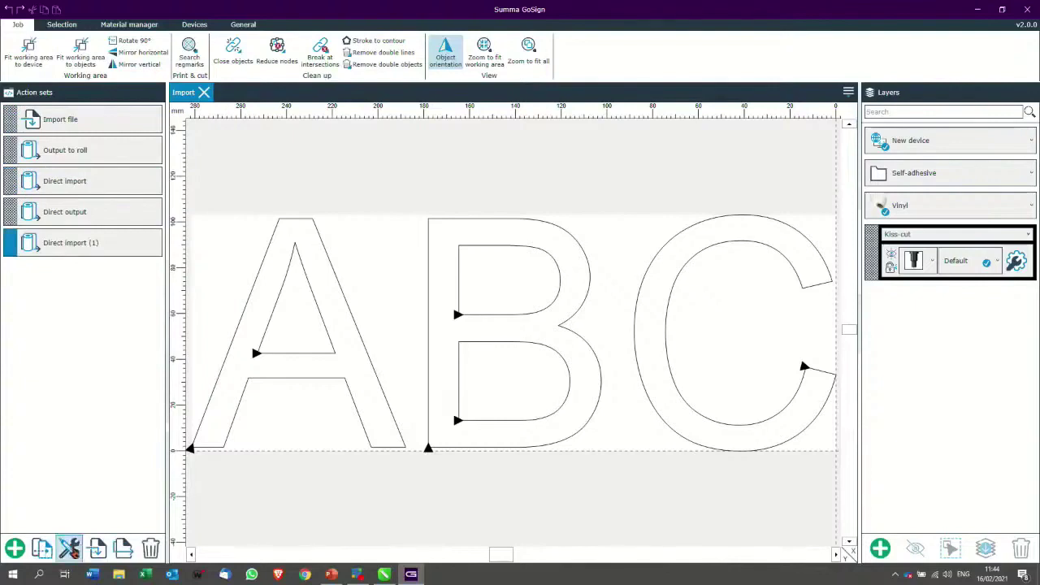
pyautogui.click(69, 548)
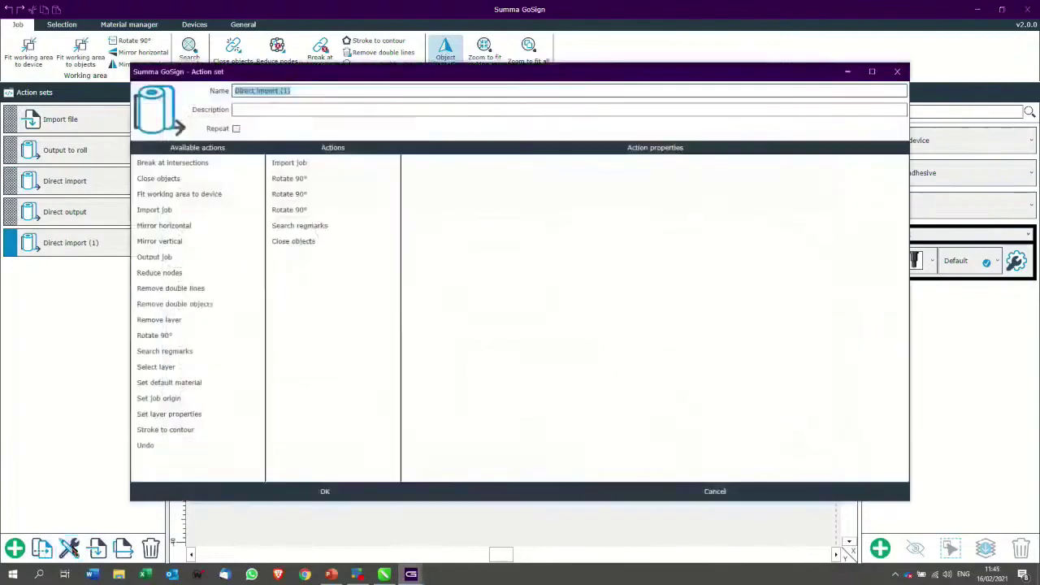
pyautogui.click(337, 91)
pyautogui.press('BackSpace')
pyautogui.press('BackSpace')
pyautogui.press('BackSpace')
pyautogui.press('BackSpace')
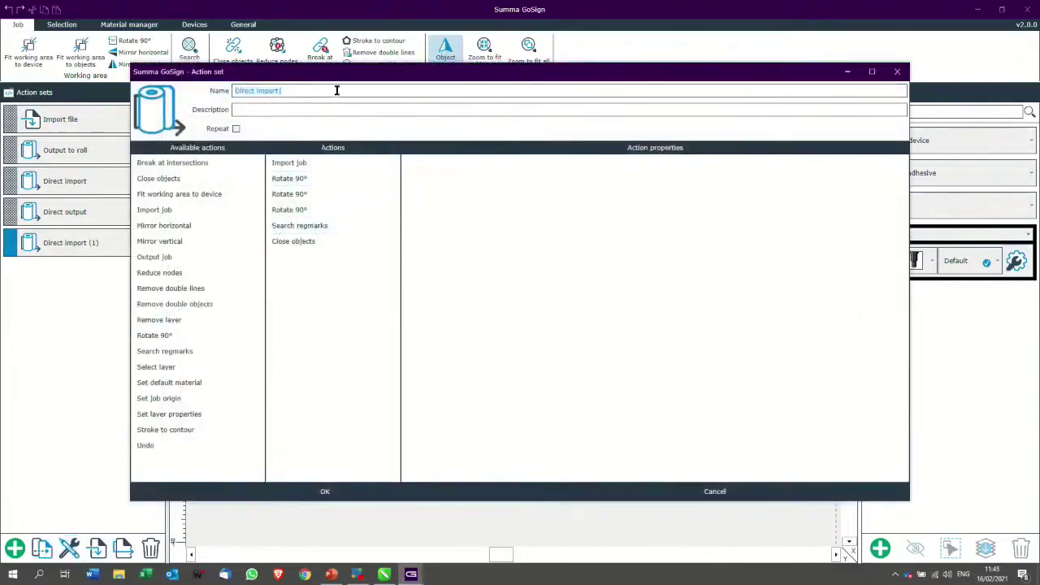
pyautogui.write(' for f')
pyautogui.write('iles')
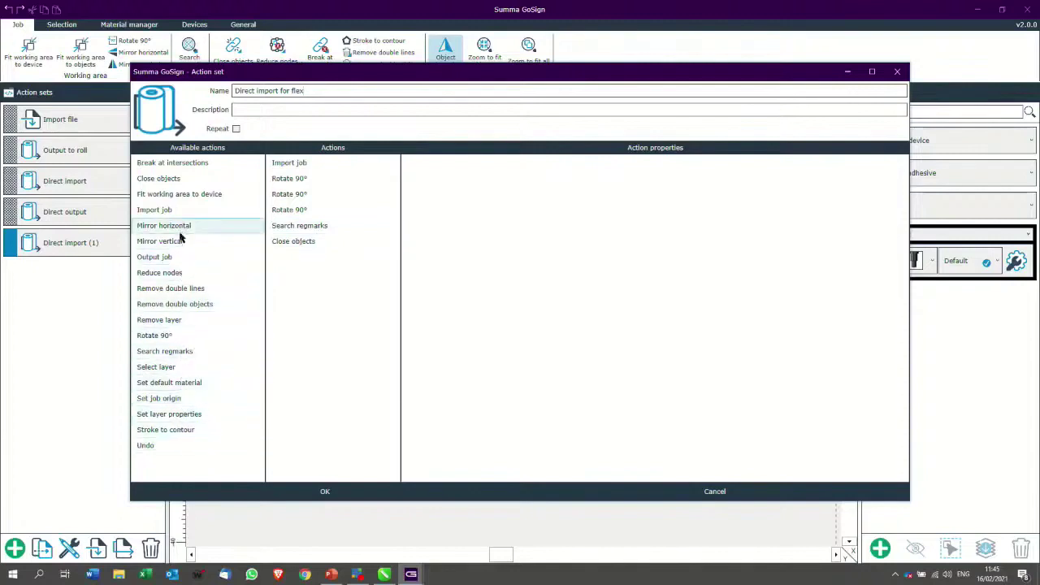
pyautogui.moveTo(171, 240); pyautogui.dragTo(336, 290)
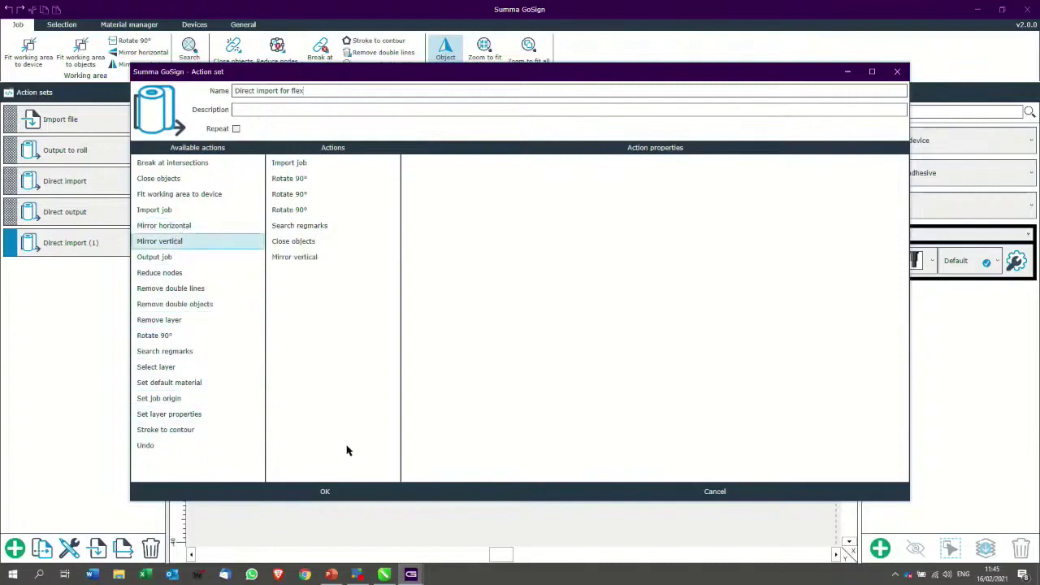
pyautogui.click(328, 492)
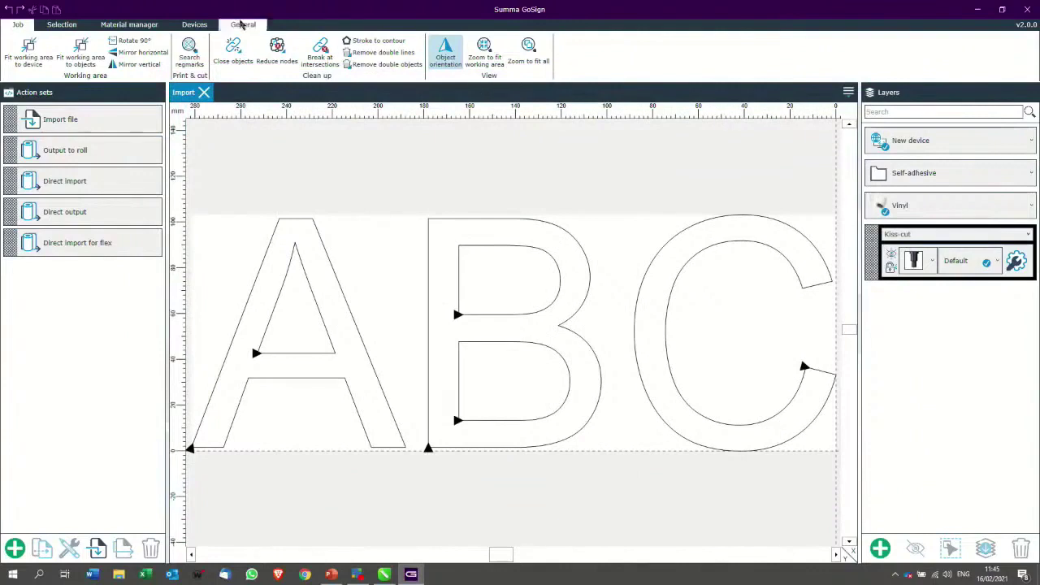
# Set the plugin action to Direct import for flex and resend the ABC text from CorelDRAW
pyautogui.click(243, 24)
pyautogui.click(368, 51)
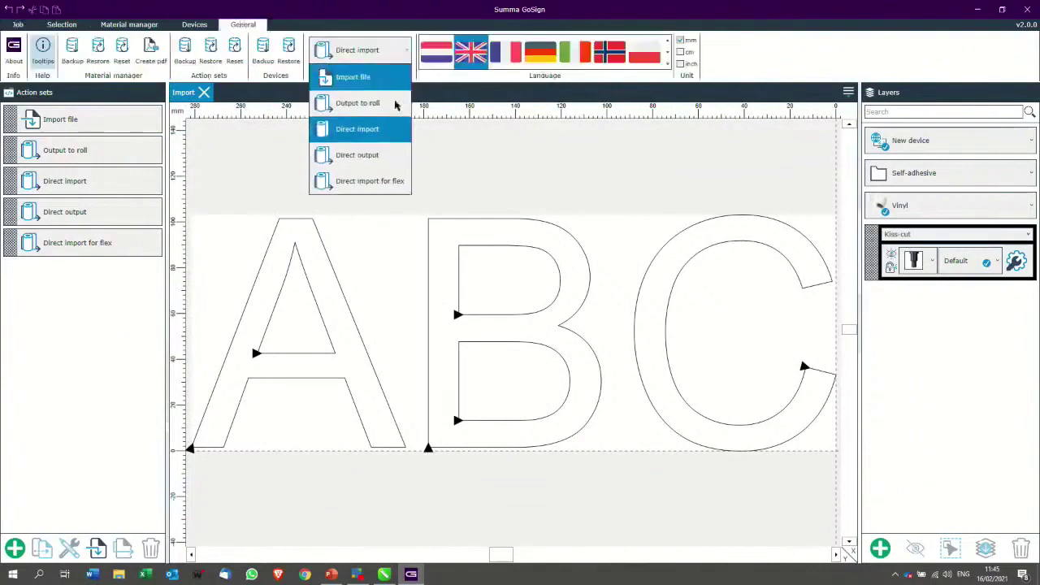
pyautogui.click(378, 181)
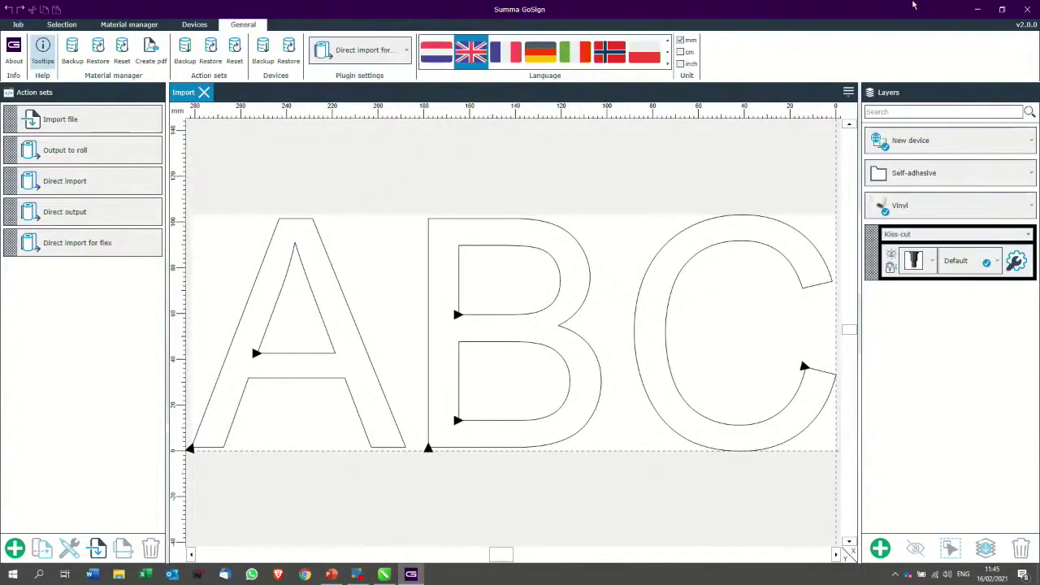
pyautogui.click(981, 11)
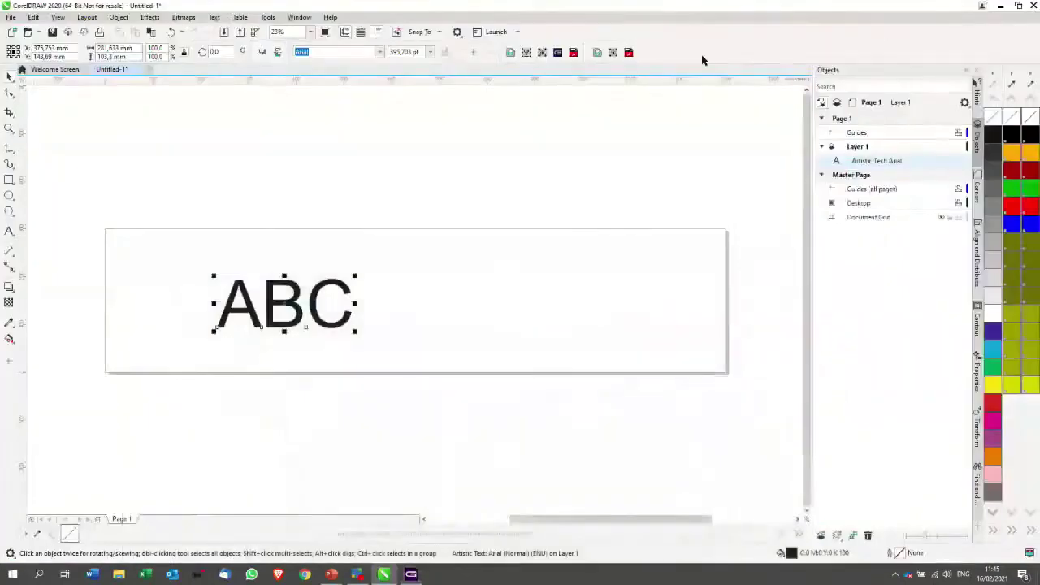
pyautogui.click(558, 54)
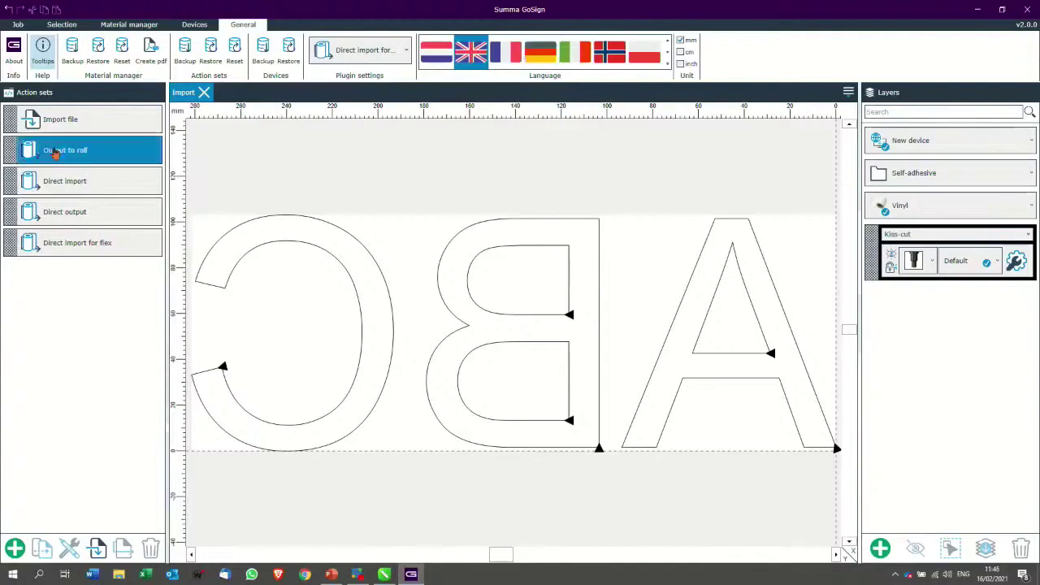
pyautogui.click(93, 212)
pyautogui.click(116, 150)
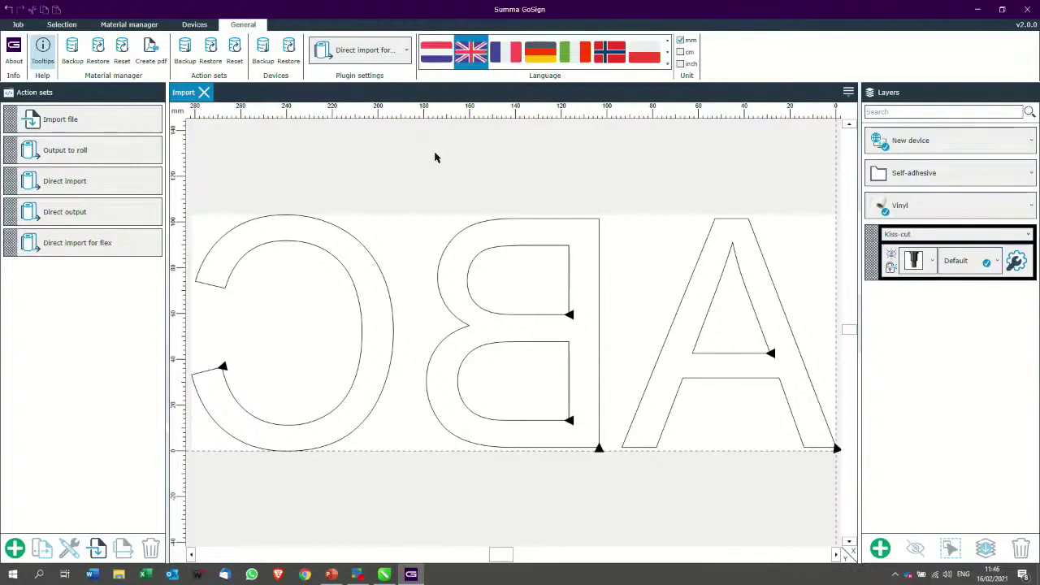
pyautogui.click(13, 251)
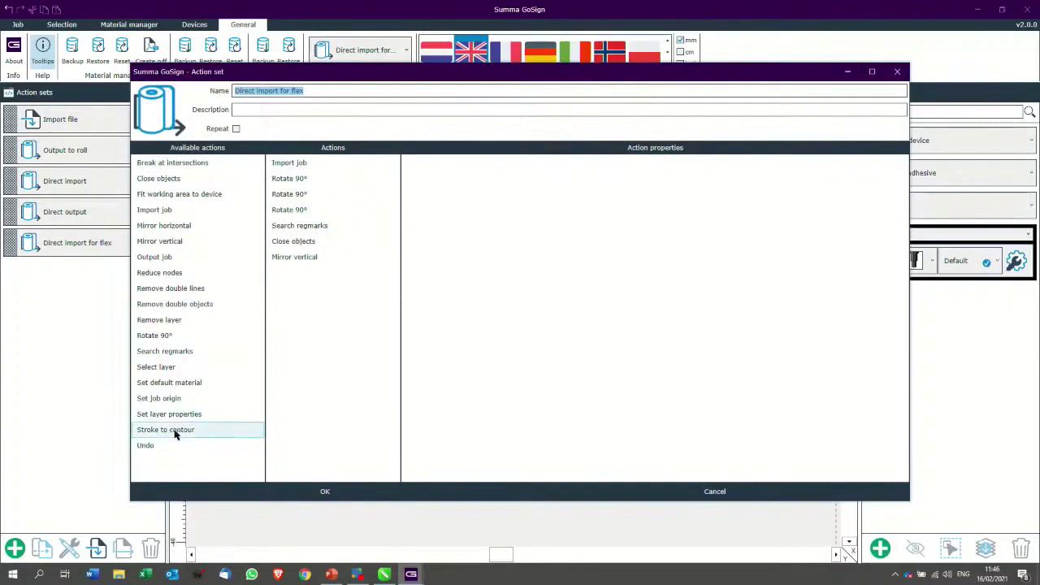
pyautogui.moveTo(180, 256); pyautogui.dragTo(328, 298)
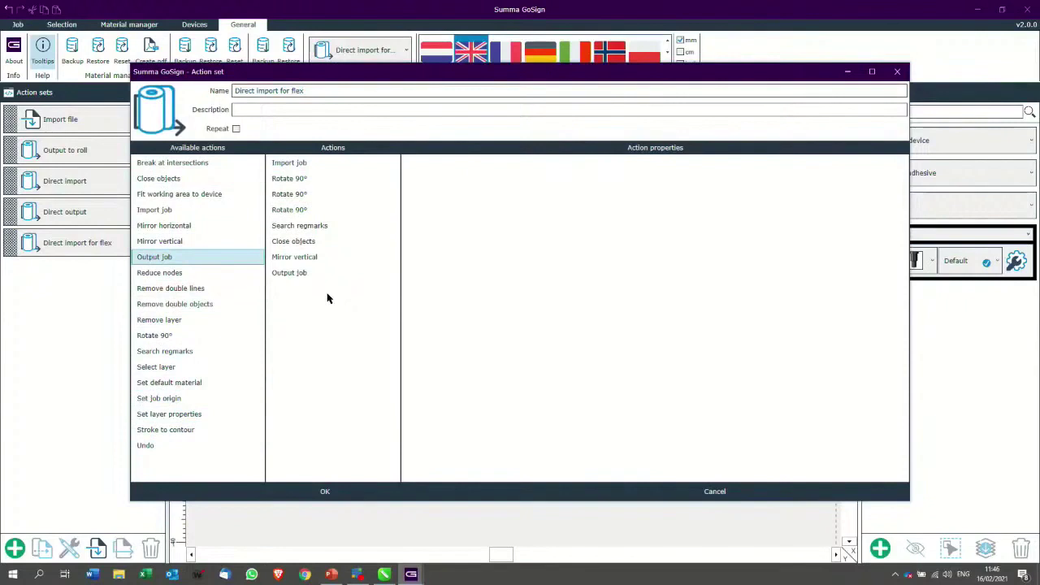
pyautogui.click(314, 273)
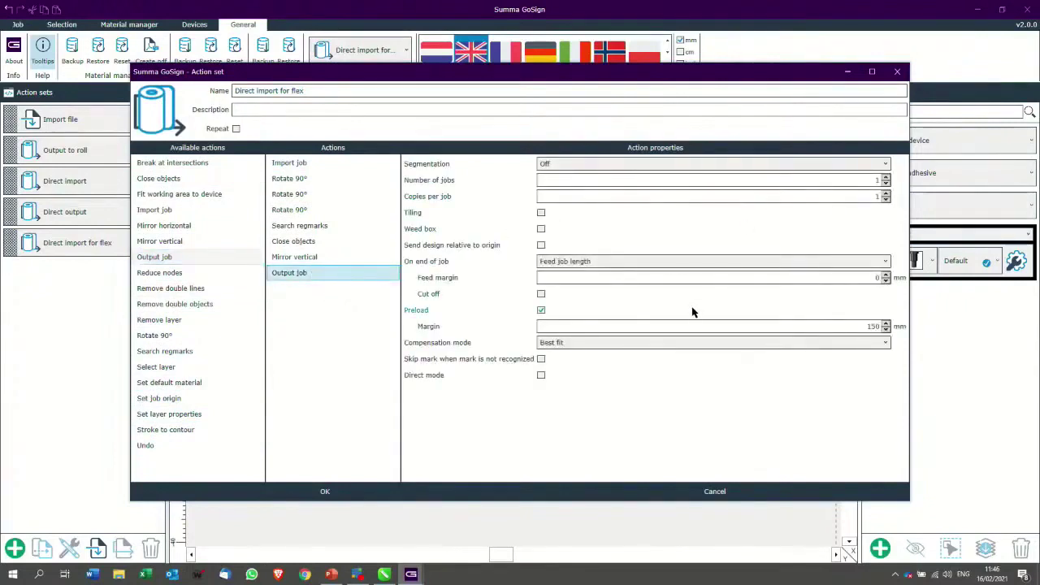
pyautogui.click(876, 199)
pyautogui.write('2')
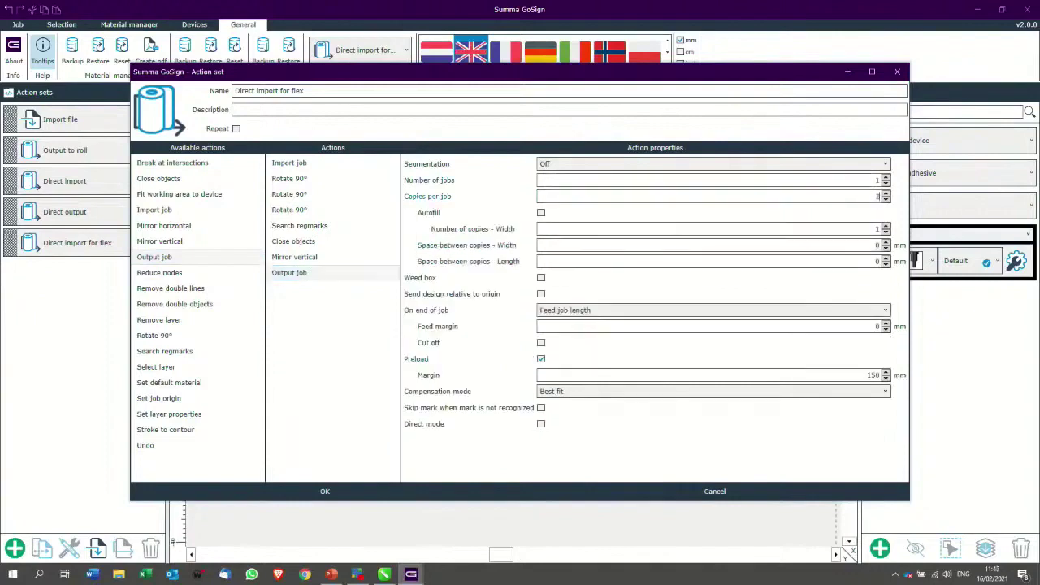
pyautogui.write('0')
pyautogui.click(838, 228)
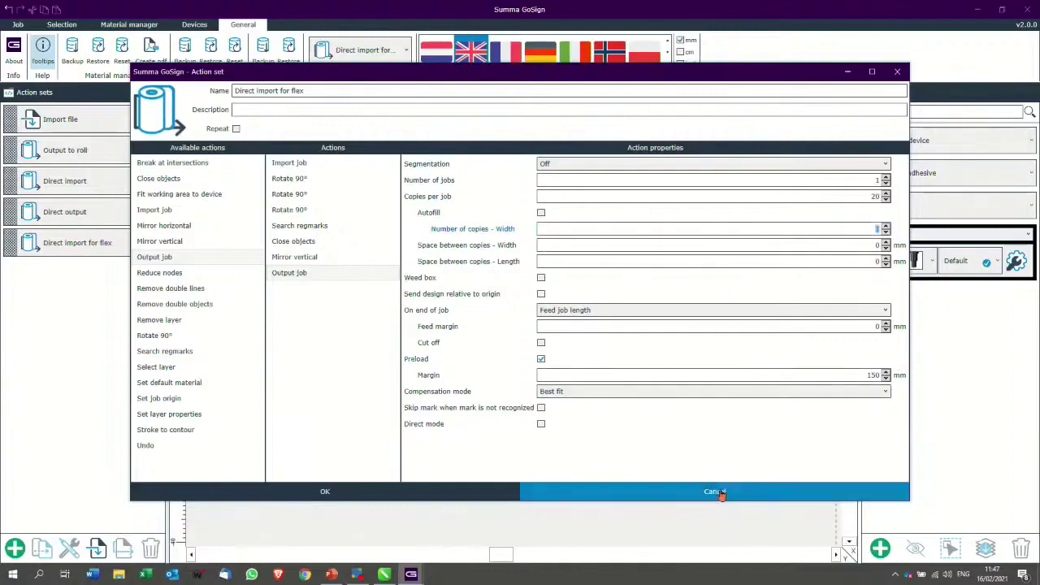
pyautogui.click(343, 278)
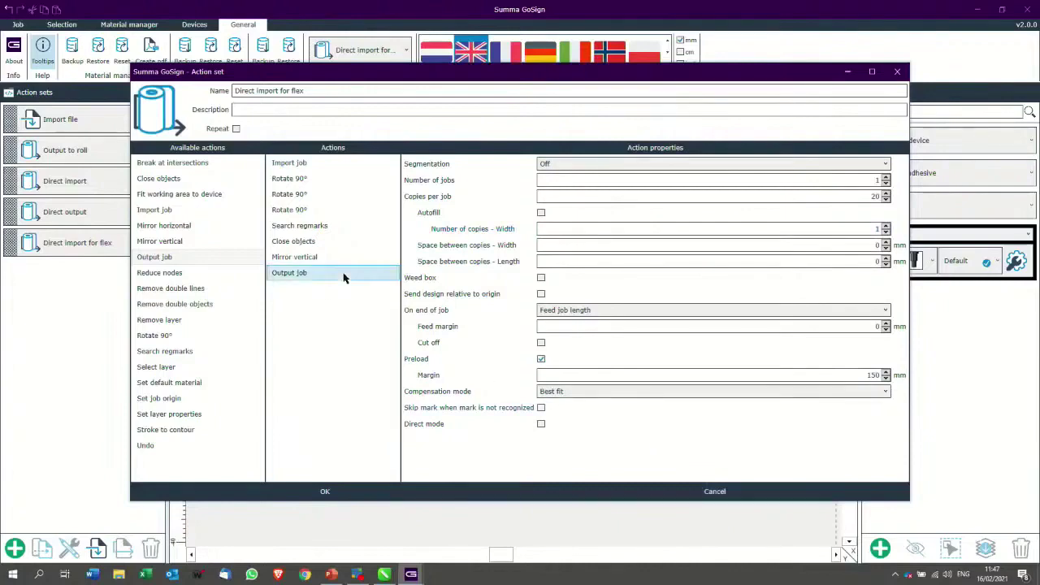
pyautogui.press('Delete')
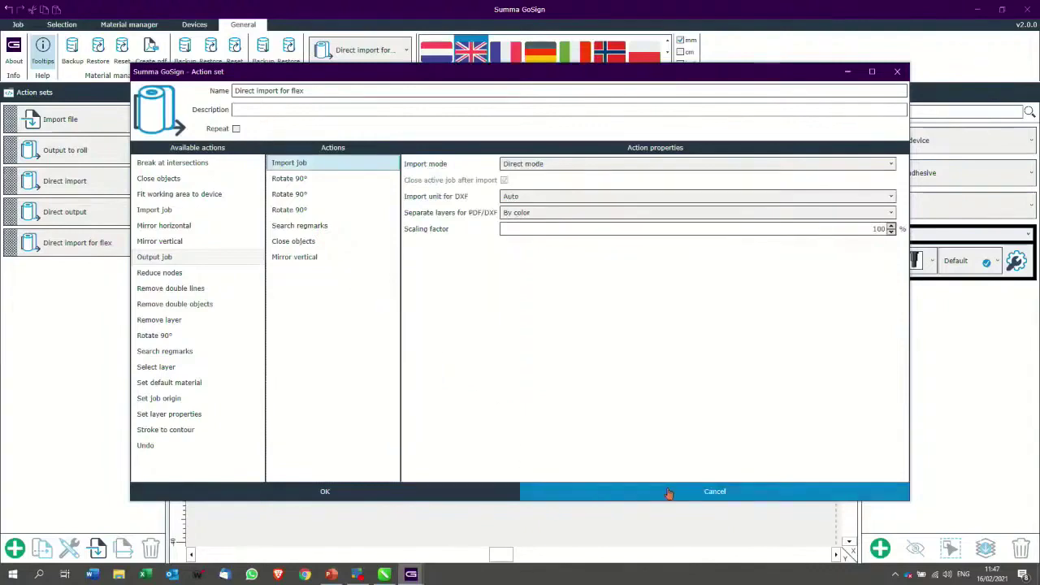
pyautogui.click(431, 495)
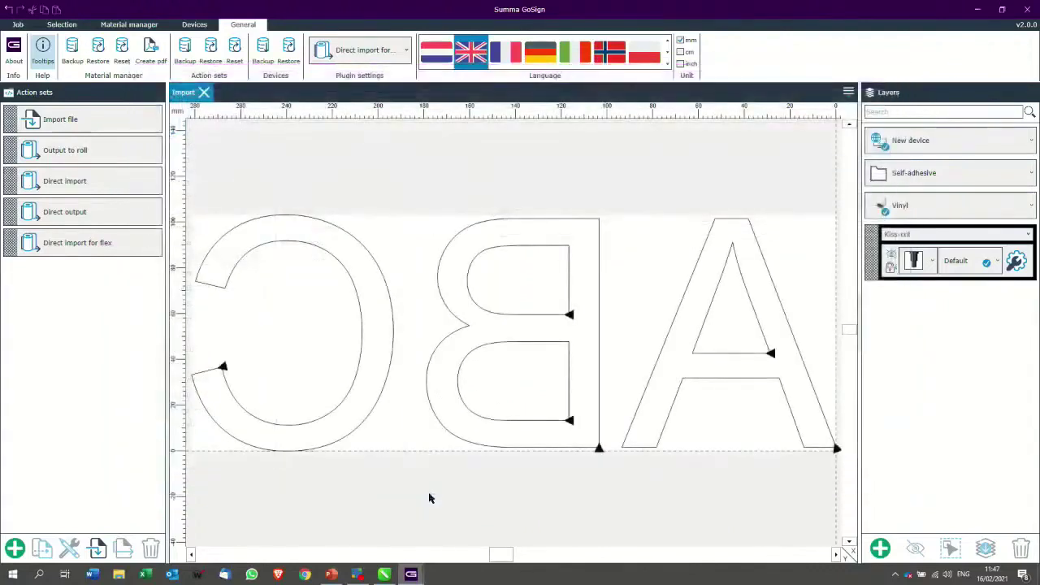